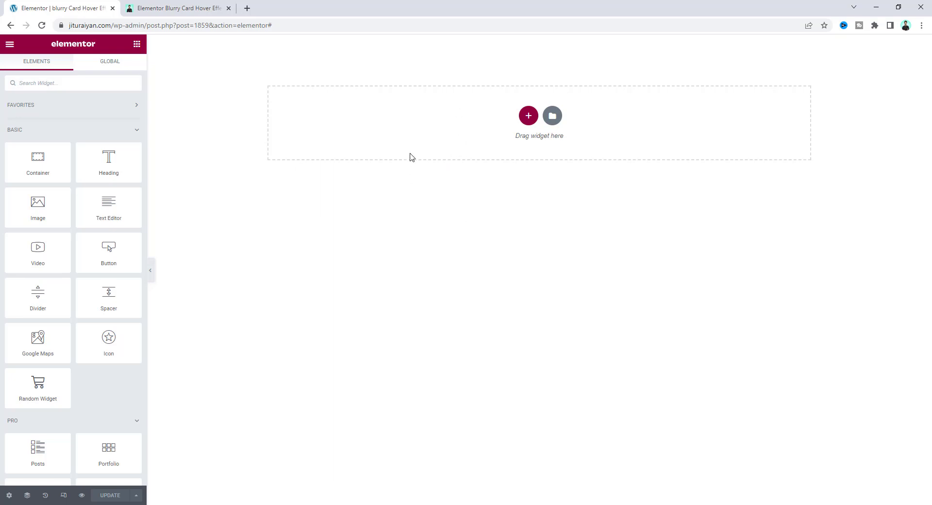
Step: Bring up the Gumroad product page for the Blurry Card Hover Effect template and skim its description
click(193, 6)
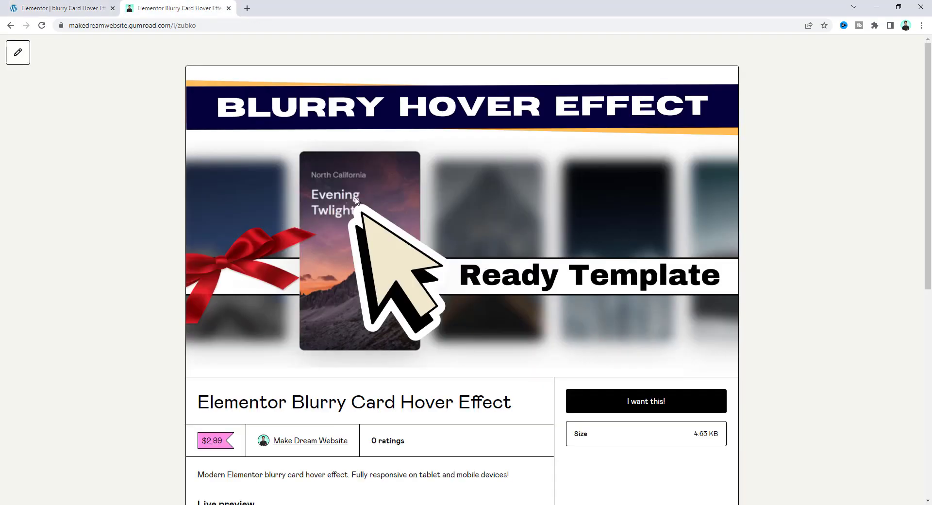
scroll(424, 218, down, 8)
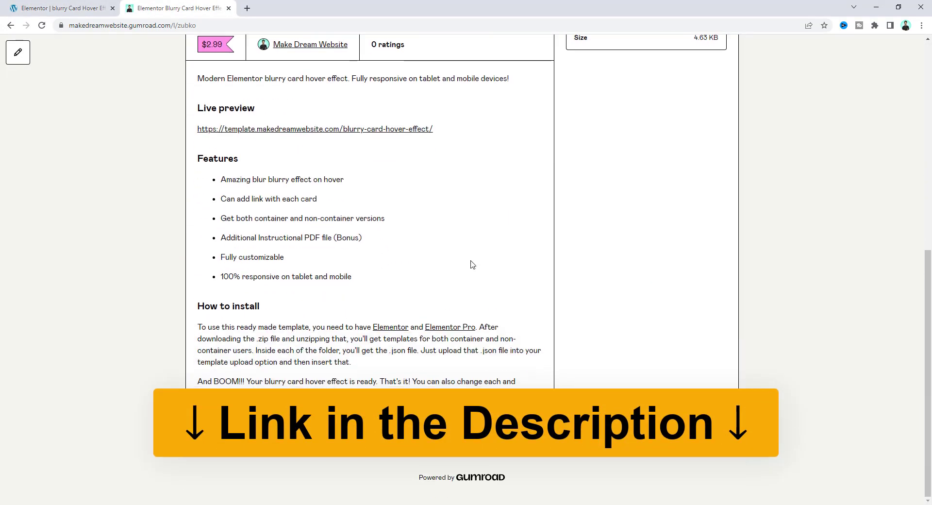
scroll(431, 307, up, 8)
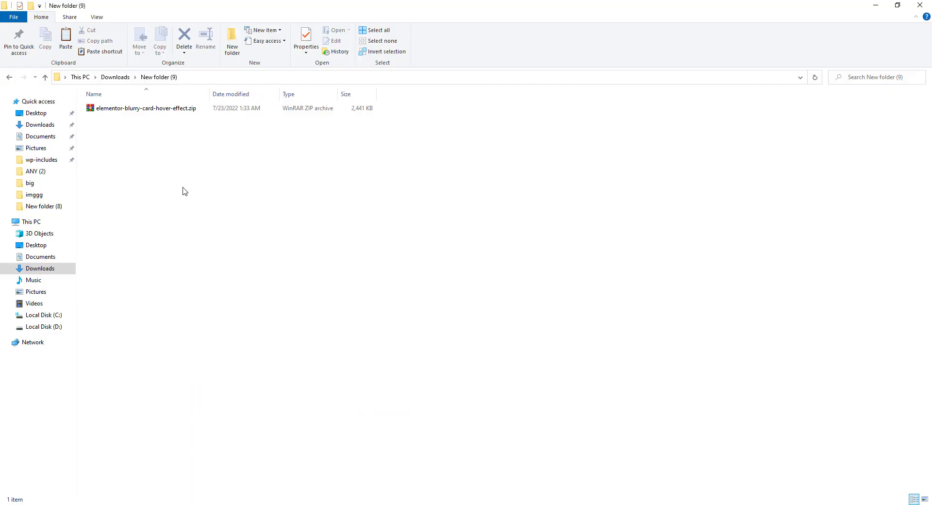
Step: Extract elementor-blurry-card-hover-effect.zip and select elementor-566-2022-07-22.json in its container folder
right_click(164, 109)
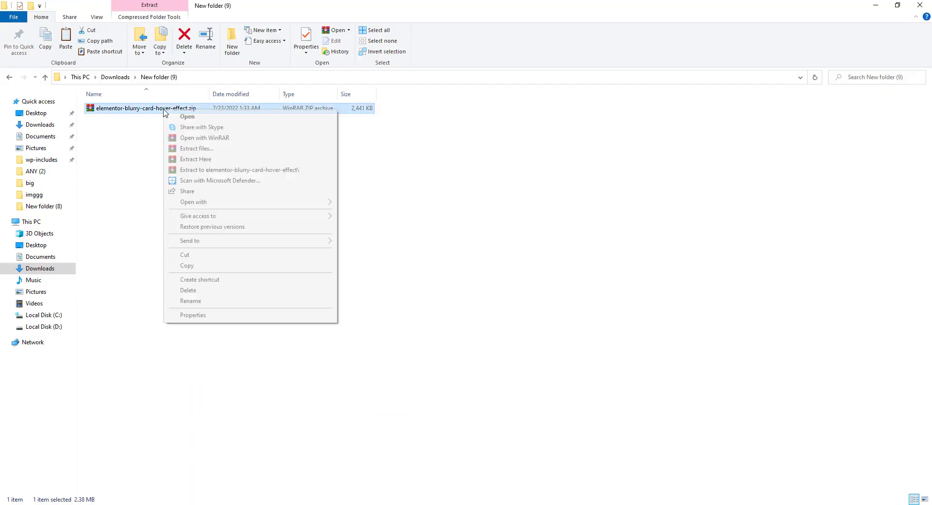
click(188, 160)
double_click(165, 107)
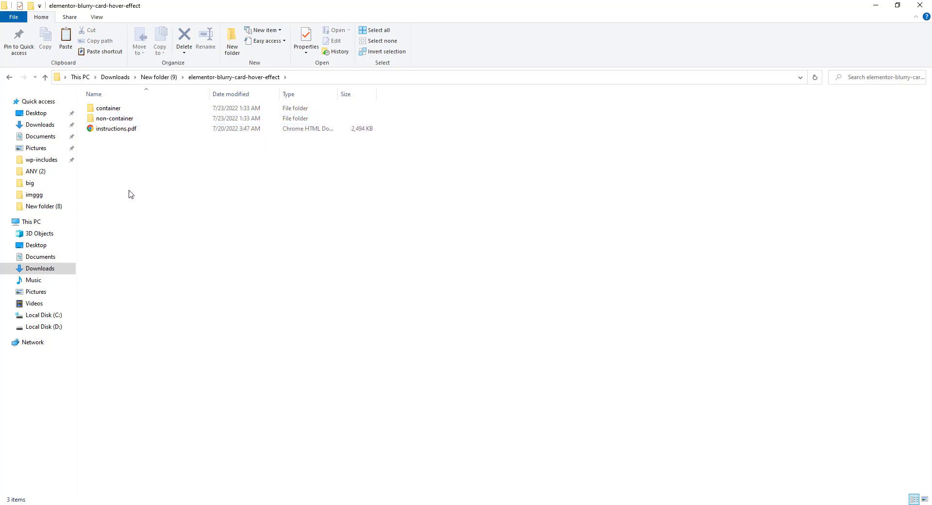
double_click(115, 110)
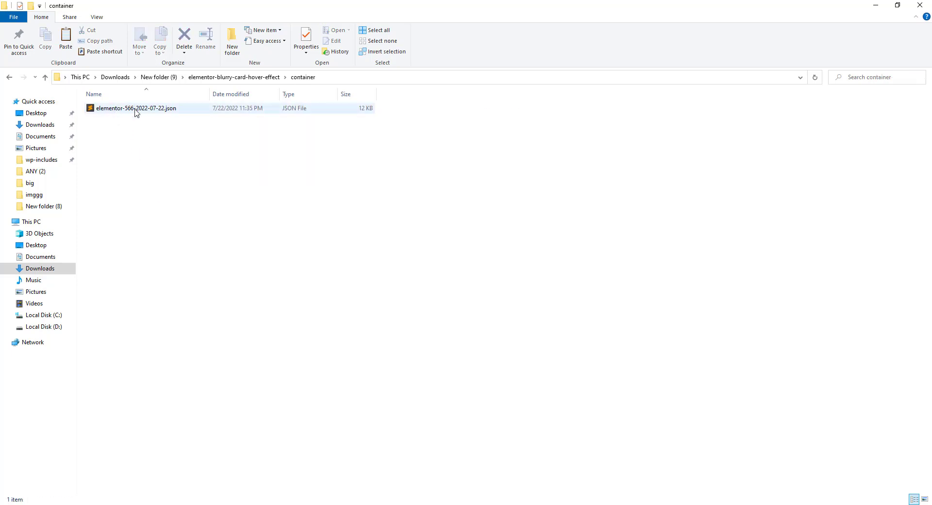
click(136, 110)
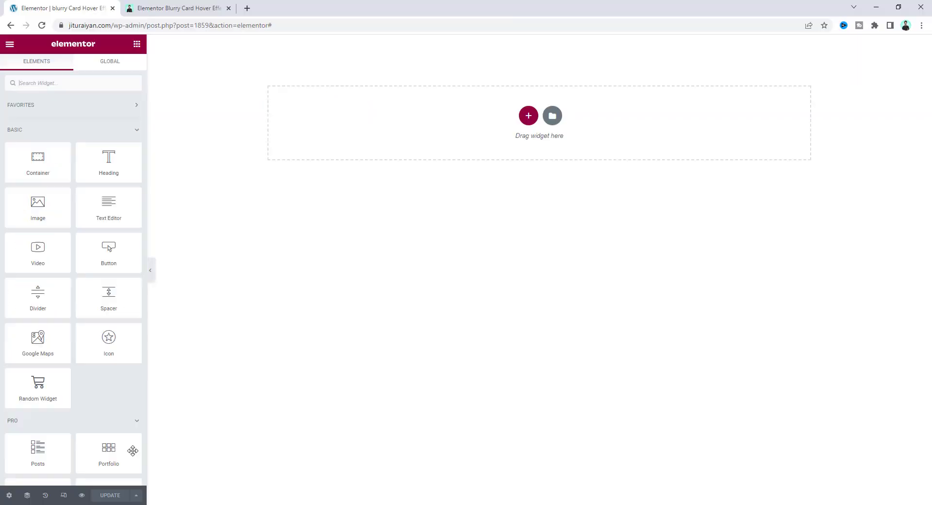
Step: Import elementor-566-2022-07-22.json into the template Library and insert it onto the page
click(552, 115)
click(686, 88)
key(alt+Tab)
drag(196, 112, 441, 255)
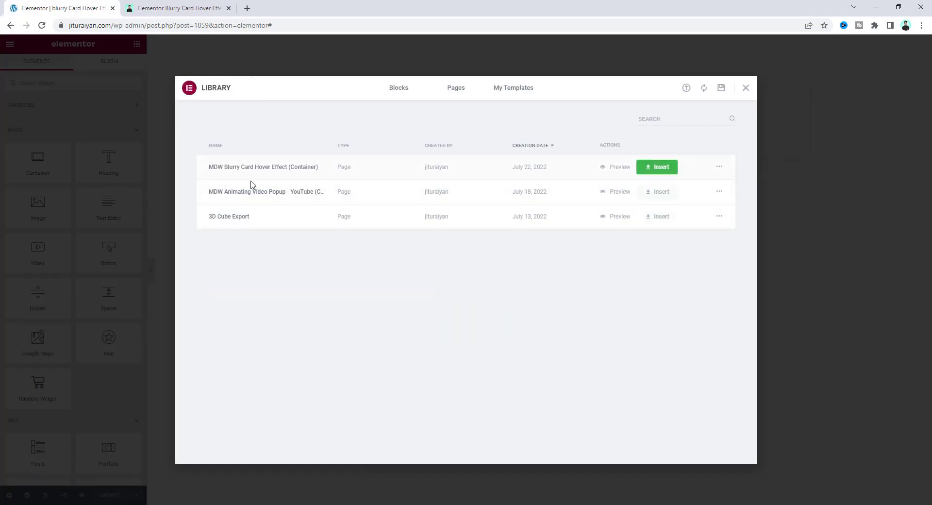
click(654, 167)
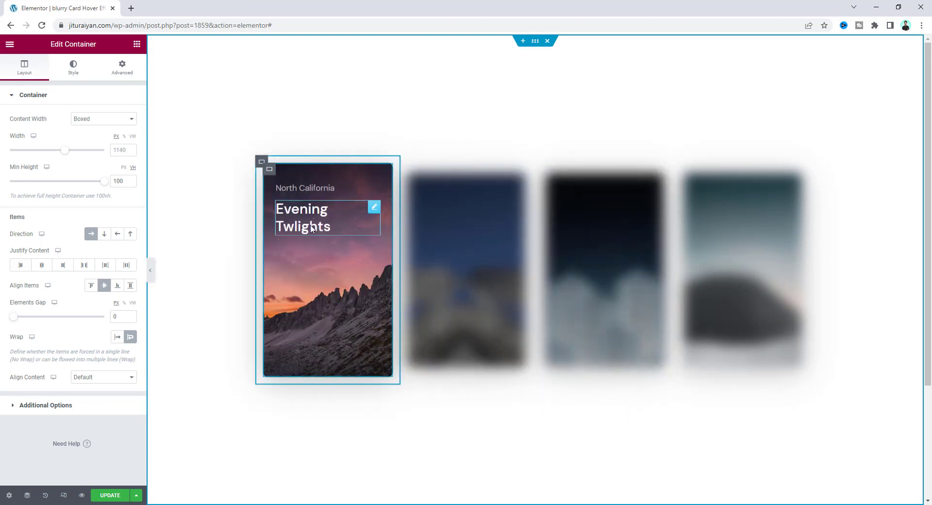
Step: Inspect the inserted cards in the Navigator, selecting the first card's button
click(310, 226)
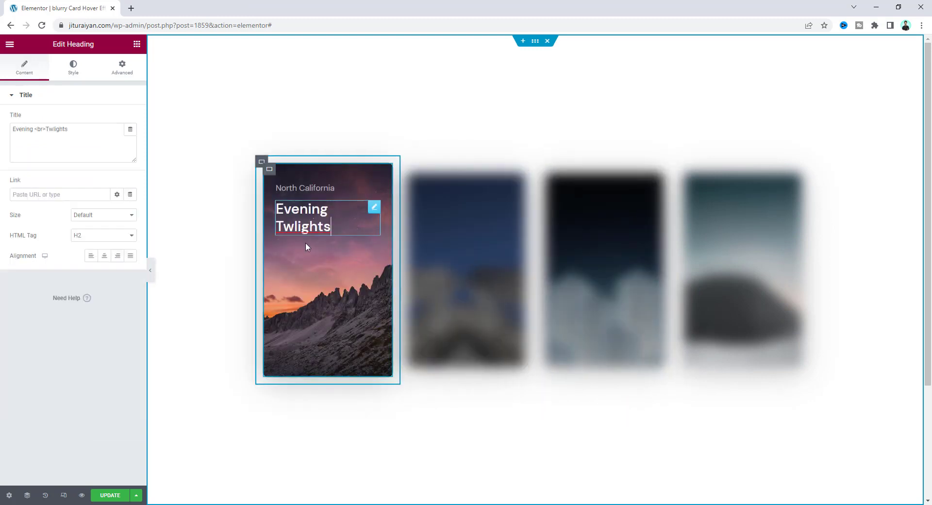
right_click(311, 276)
click(333, 396)
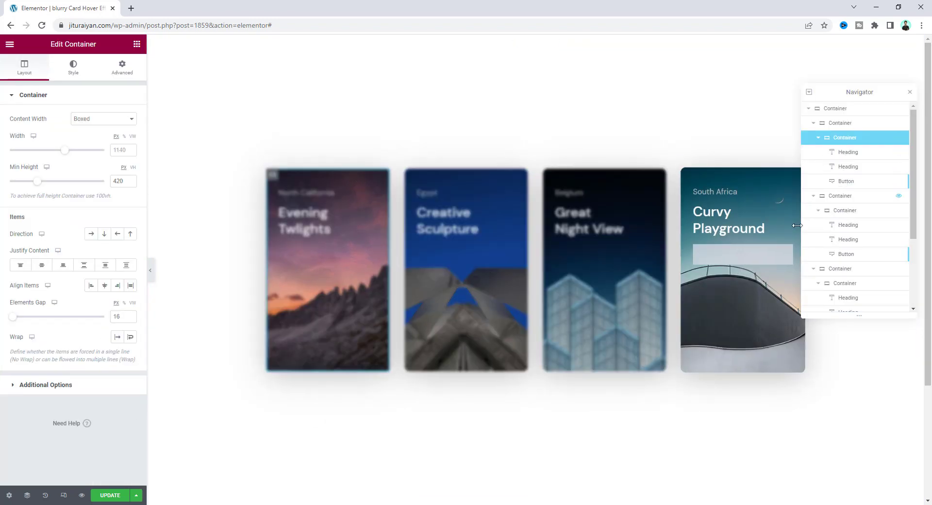
click(839, 184)
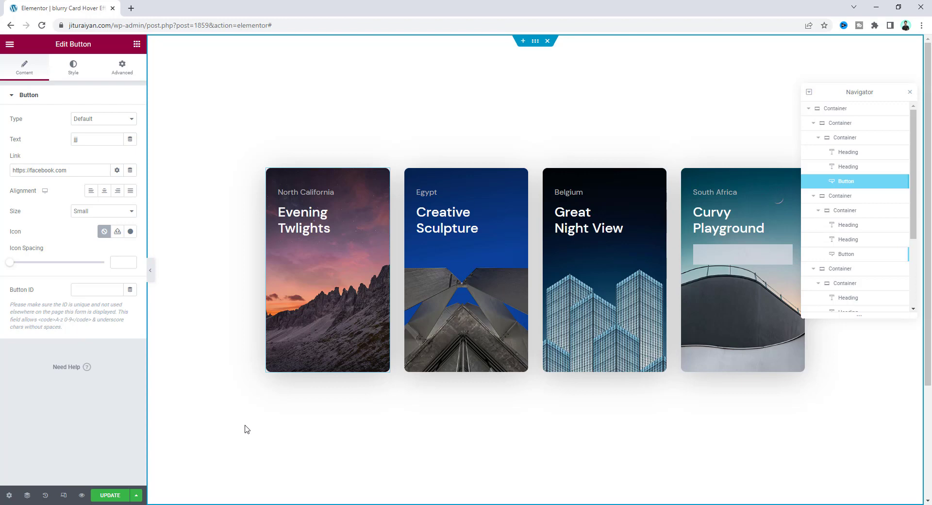
scroll(248, 429, down, 3)
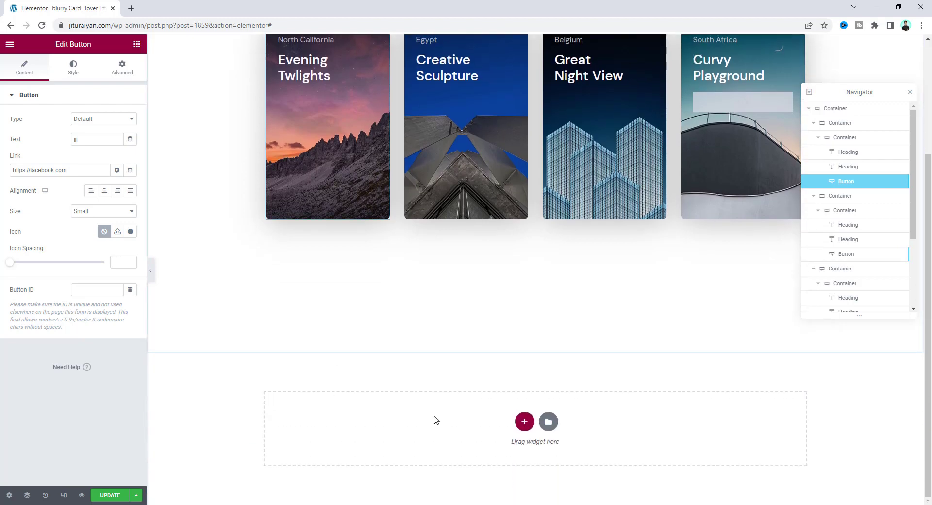
Step: Delete all existing content from the page
right_click(334, 413)
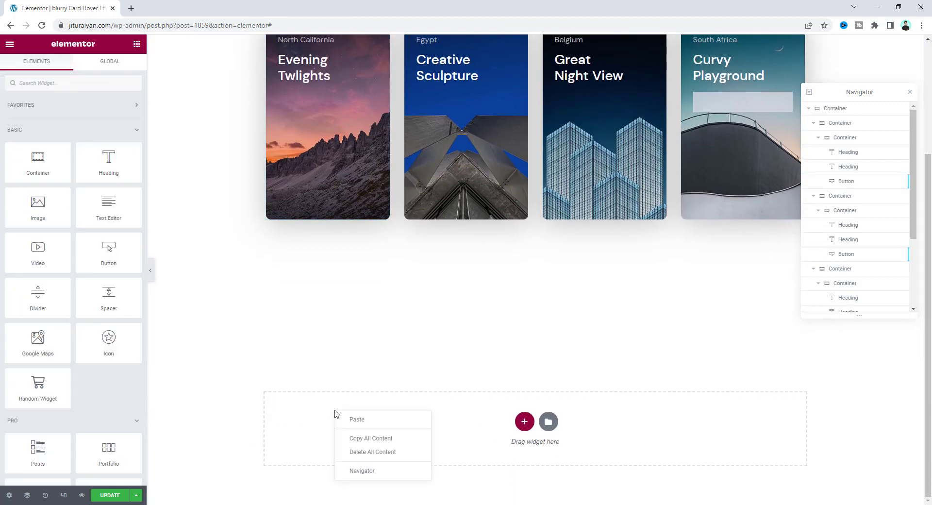
click(374, 459)
click(496, 307)
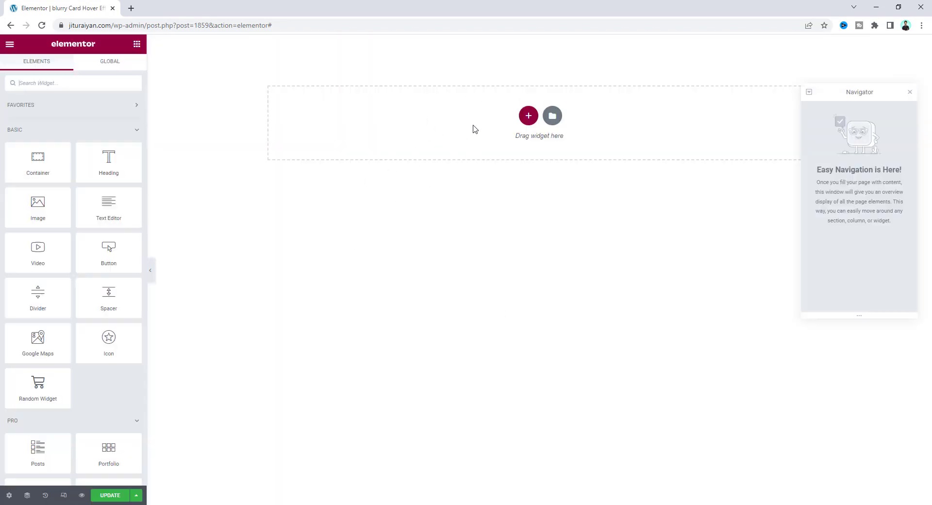
Step: Add a four-column row with Min Height 100 VH, items centred and wrapping enabled
click(529, 115)
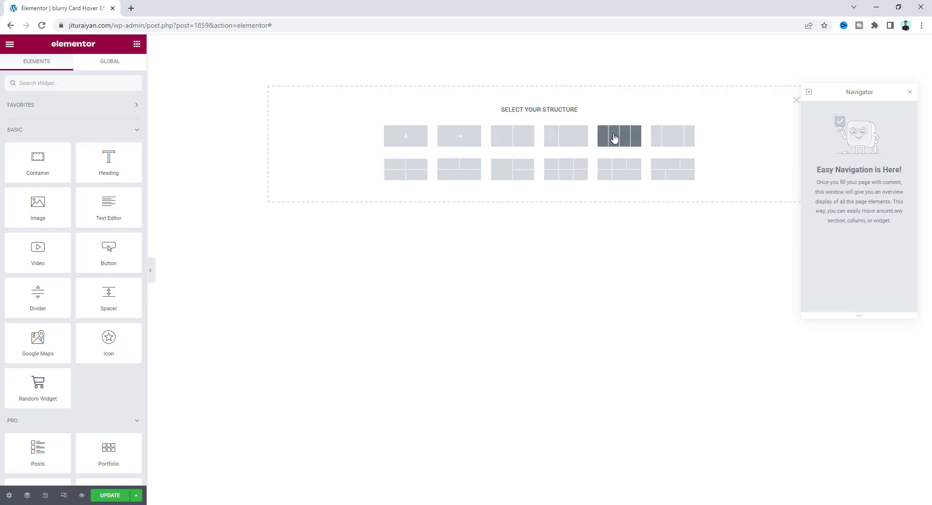
click(614, 138)
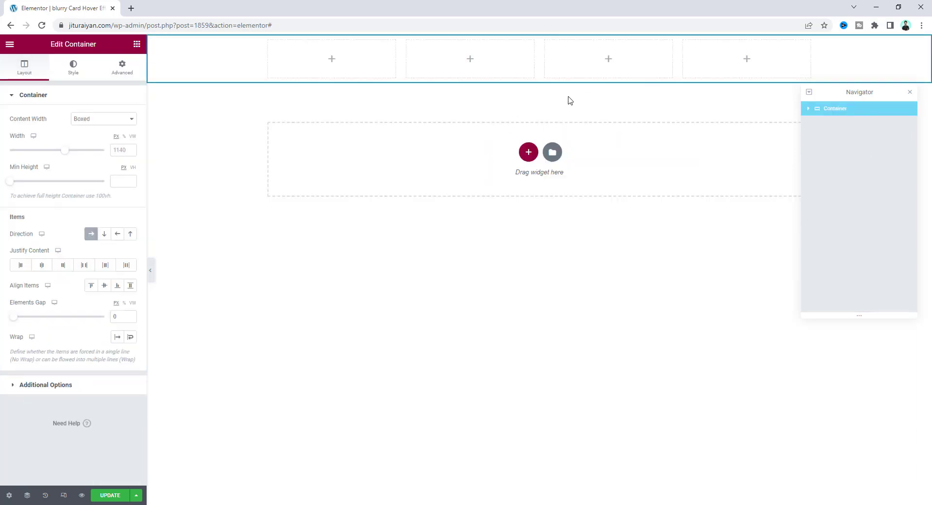
click(133, 167)
click(116, 185)
text(100)
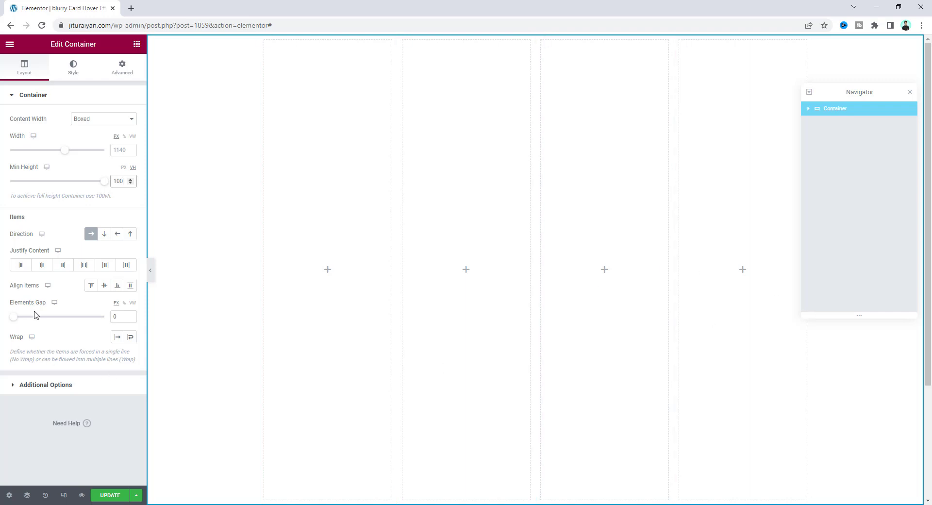
click(104, 287)
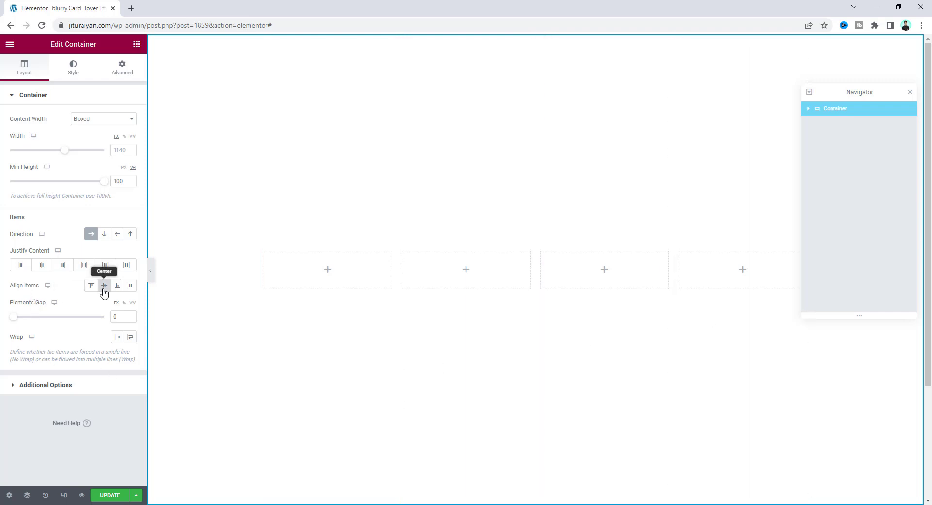
click(130, 339)
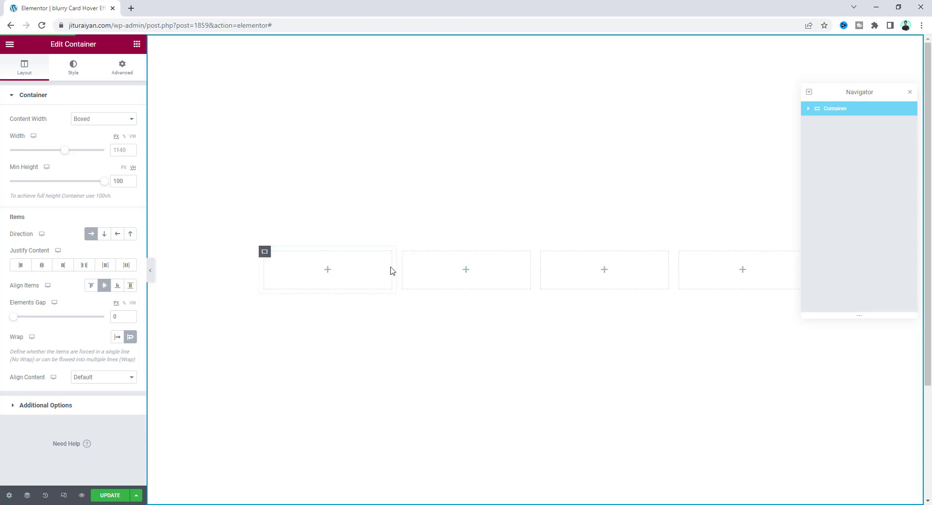
Step: Place a container with Min Height 420 inside the first column
click(265, 252)
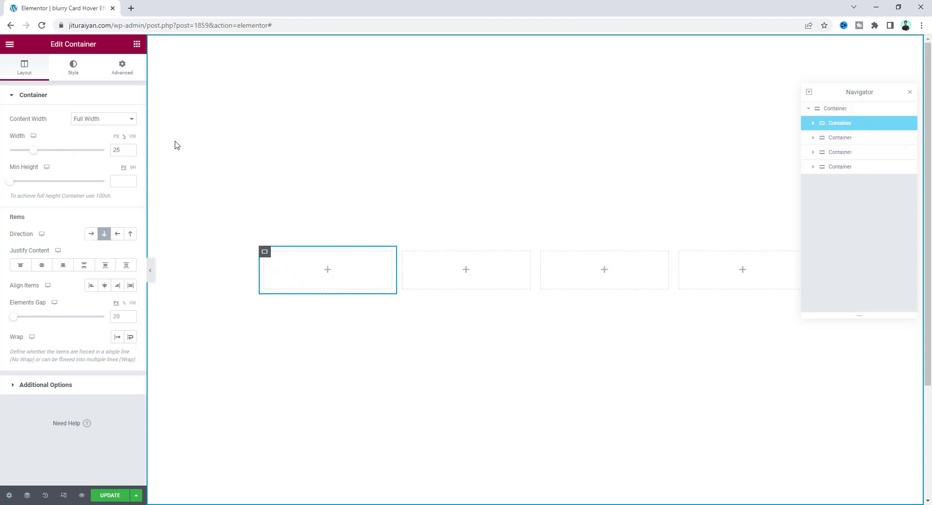
click(136, 44)
drag(38, 160, 327, 263)
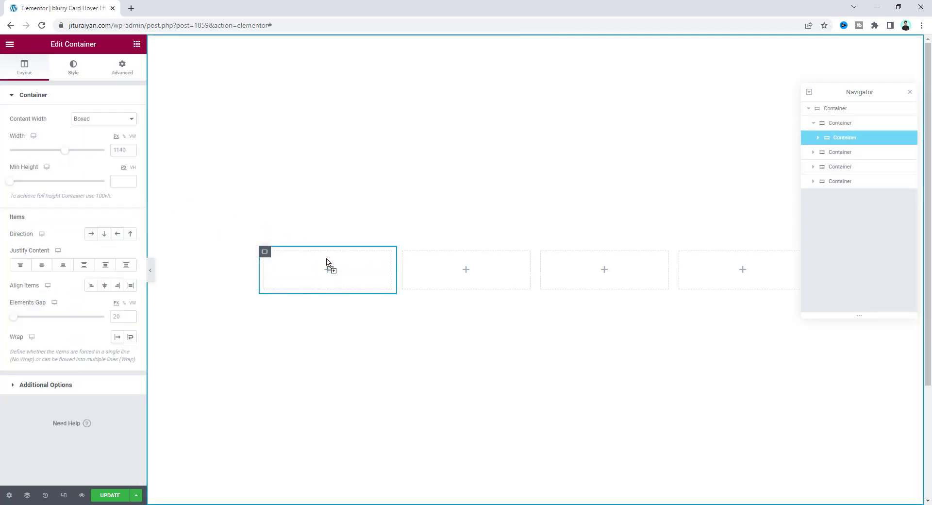
click(118, 182)
text(420)
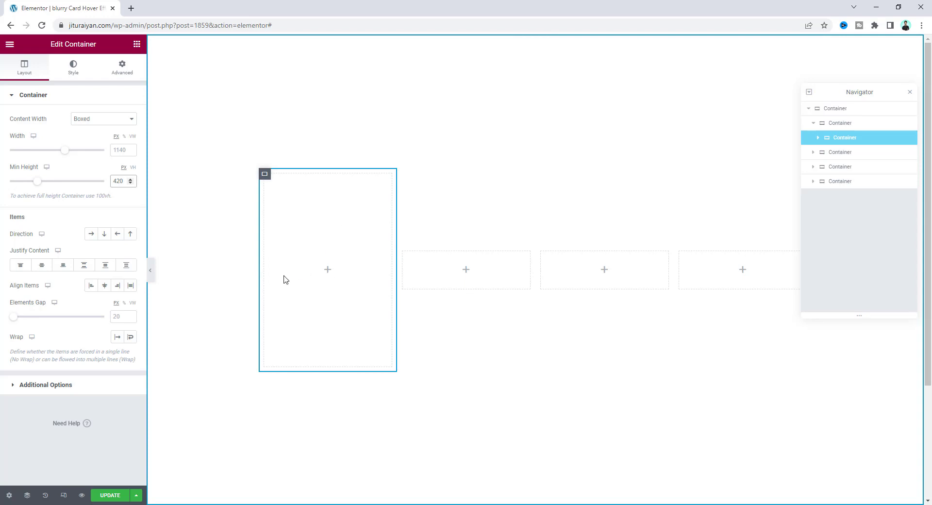
Step: Give the inner container a centred, cover-sized mountain sunset background image
click(74, 75)
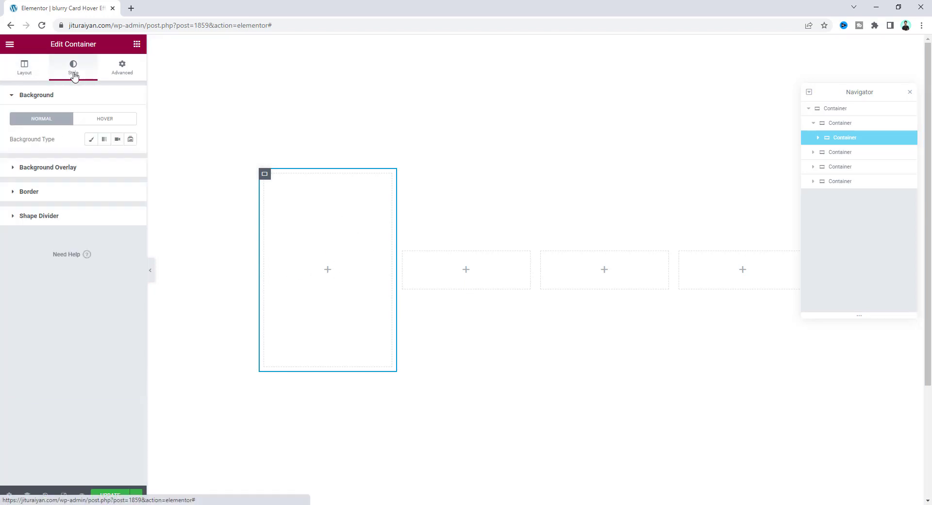
click(88, 142)
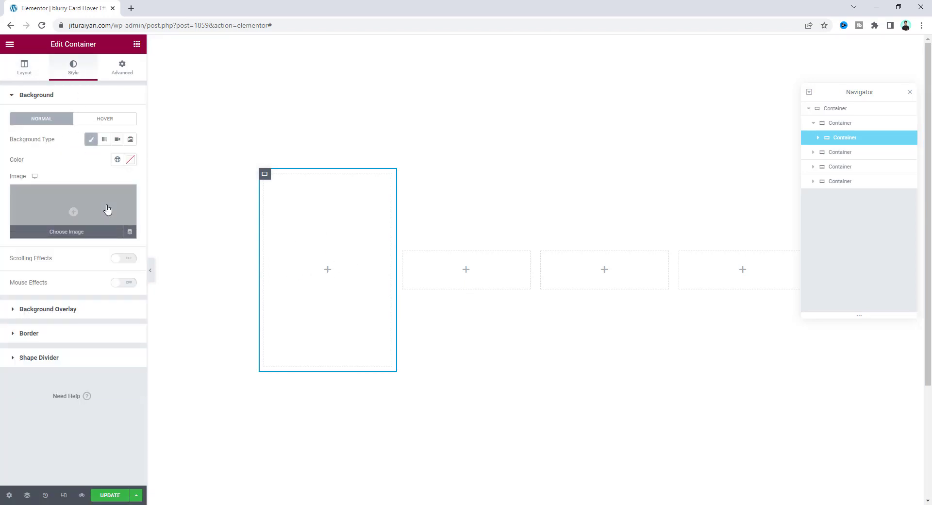
click(107, 209)
click(365, 180)
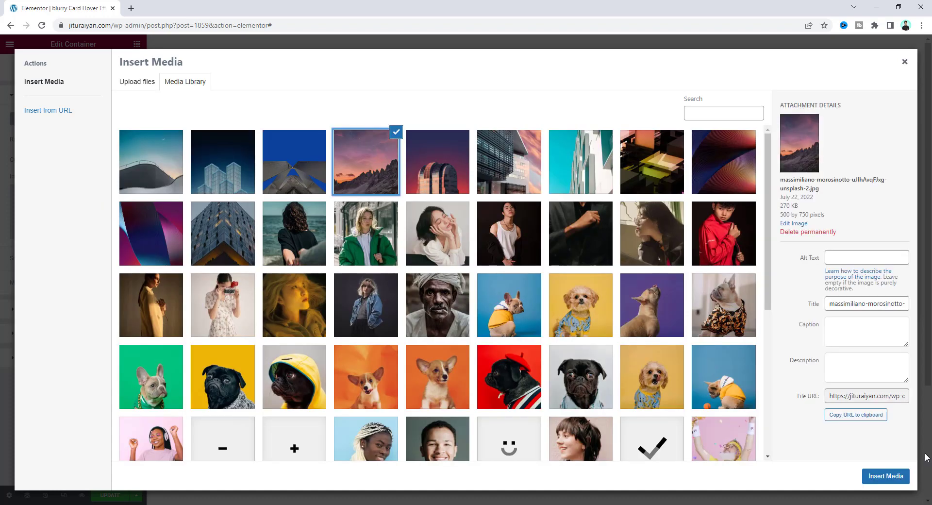
click(898, 475)
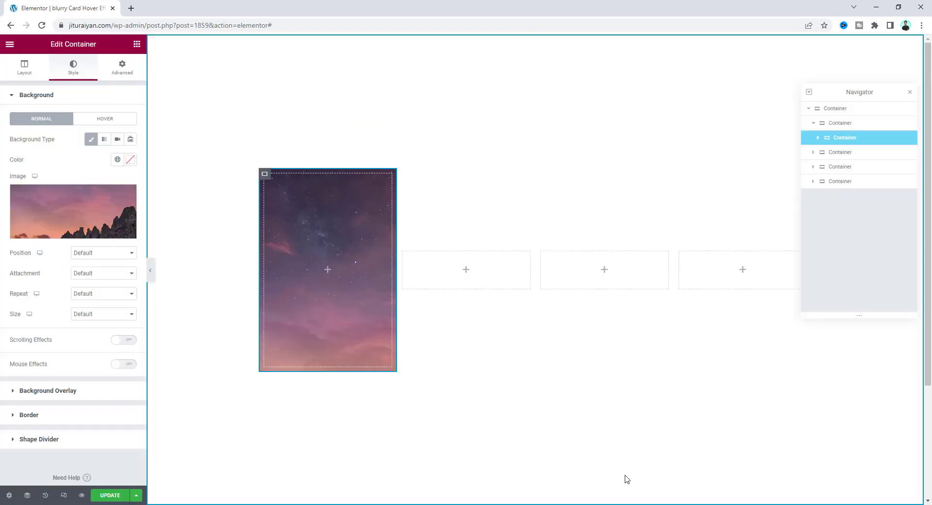
click(119, 261)
click(116, 272)
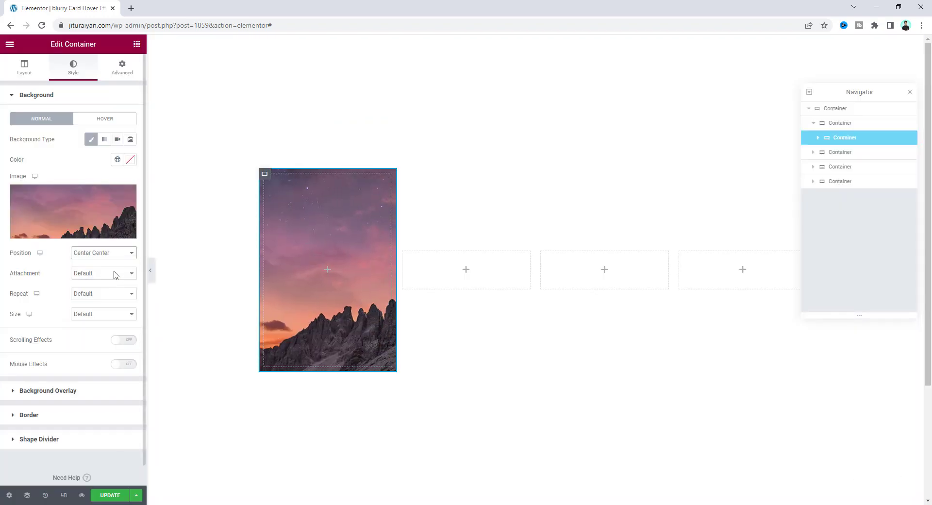
click(114, 315)
click(111, 341)
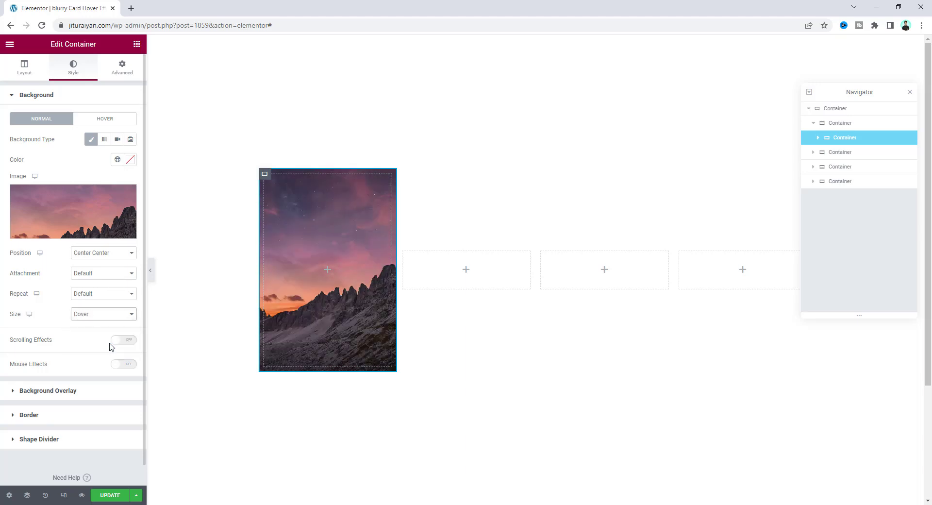
Step: Round the container's corners with a border radius of 10 and preview the result
click(57, 421)
click(67, 221)
text(10)
click(150, 270)
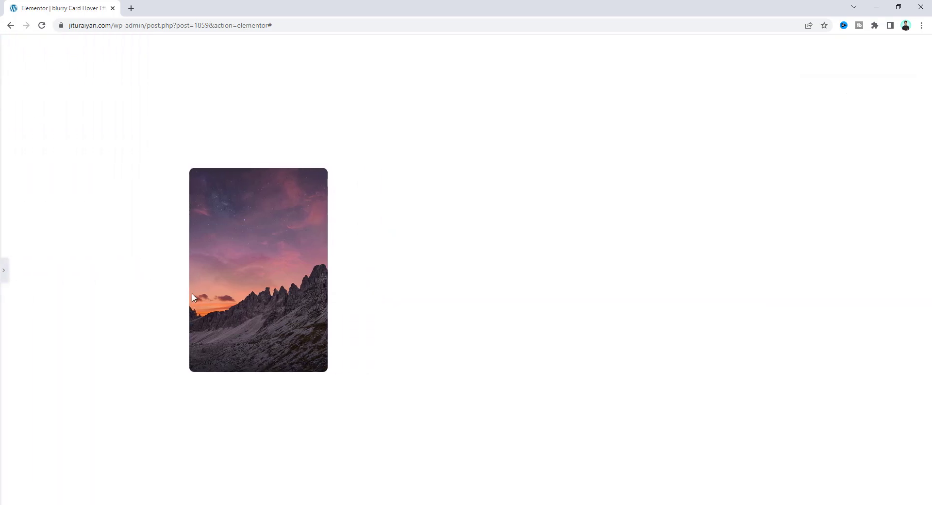
click(2, 270)
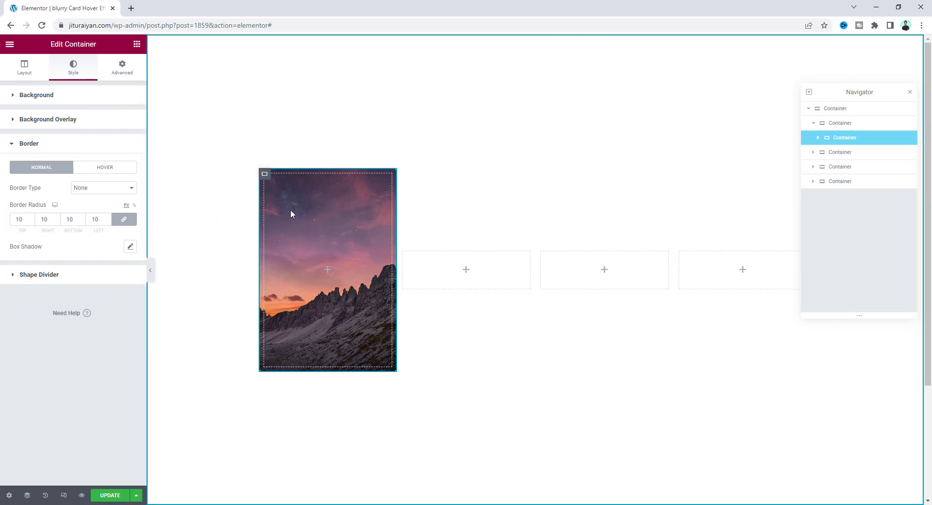
click(135, 45)
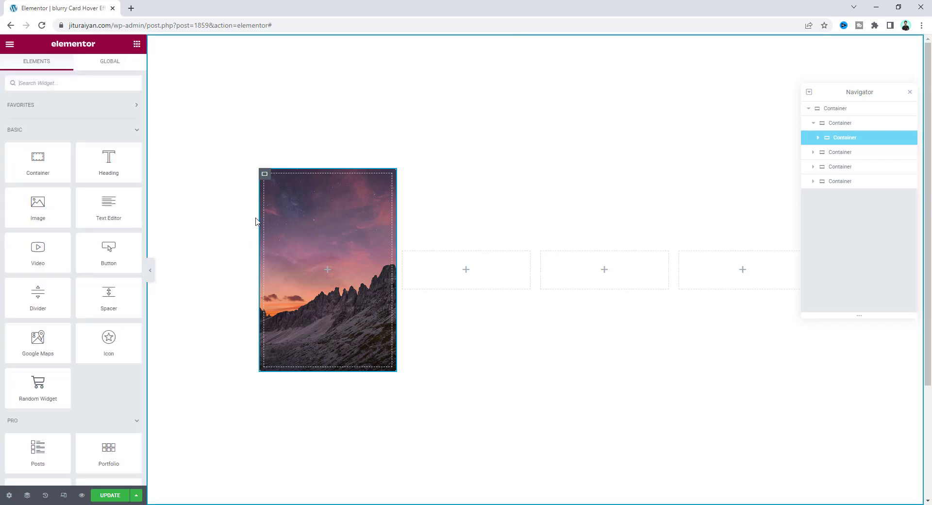
Step: Add a Heading widget to the card titled 'North California'
drag(102, 162, 306, 207)
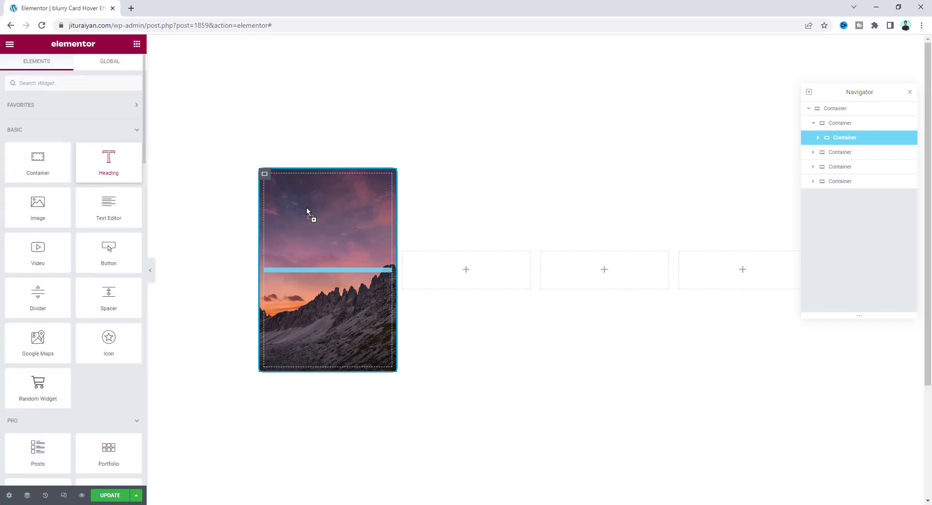
drag(90, 131, 6, 129)
text(North California)
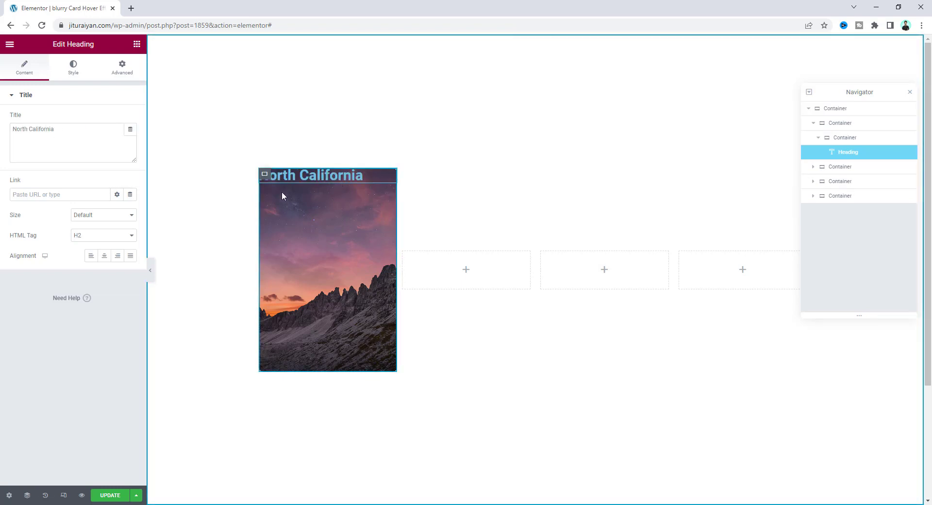
Step: Style the heading light grey in DM Sans, 16 px, weight 400
click(73, 77)
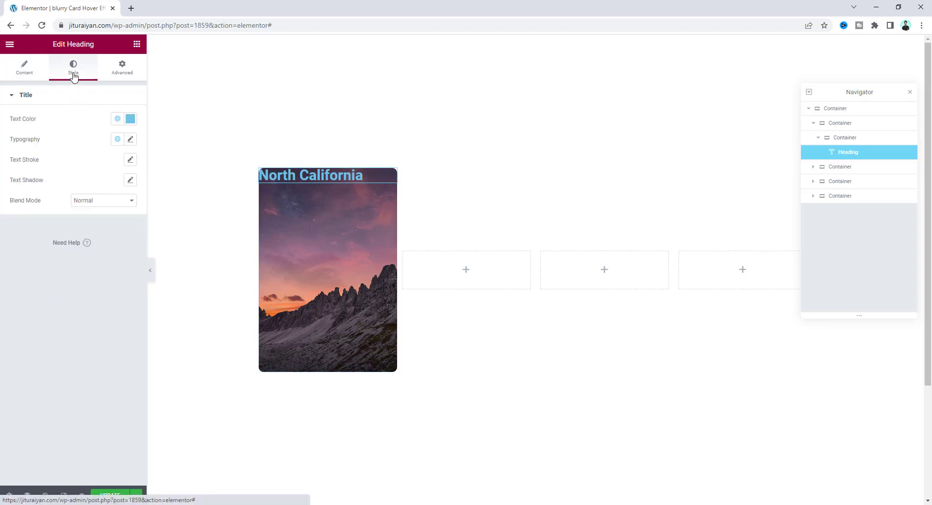
click(130, 118)
drag(50, 162, 19, 177)
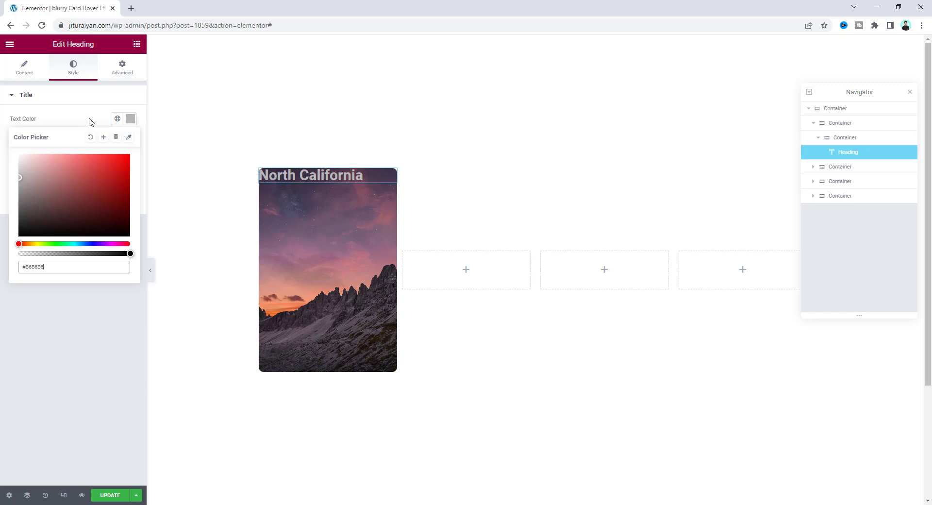
click(89, 121)
click(130, 140)
click(116, 215)
text(16)
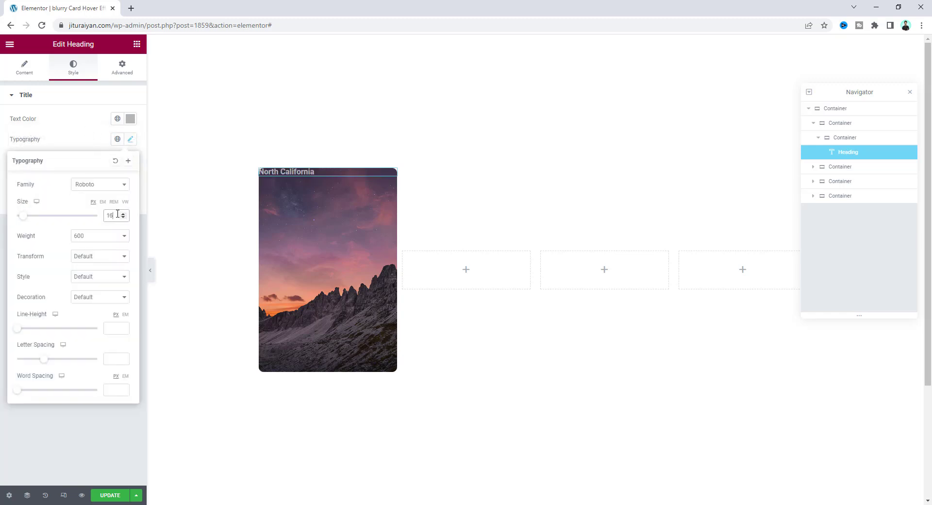
click(100, 185)
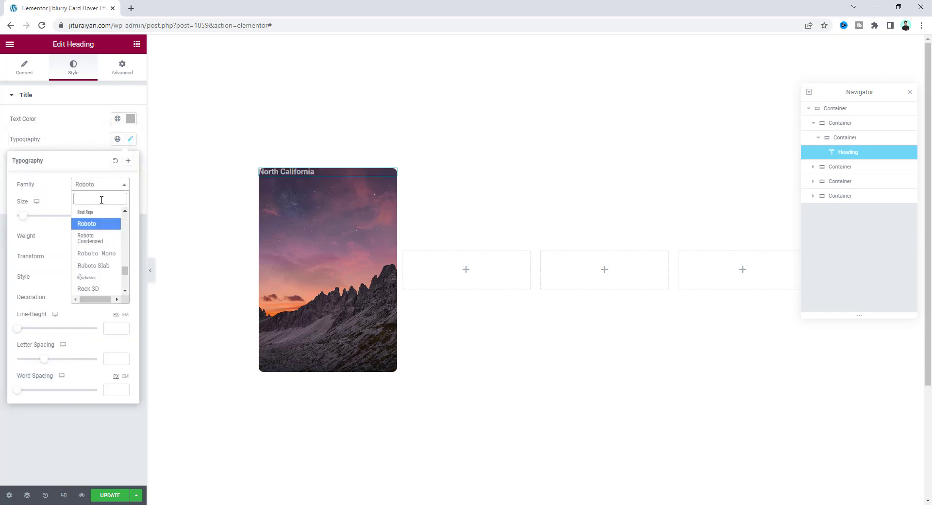
text(dm)
click(95, 223)
click(107, 235)
click(81, 253)
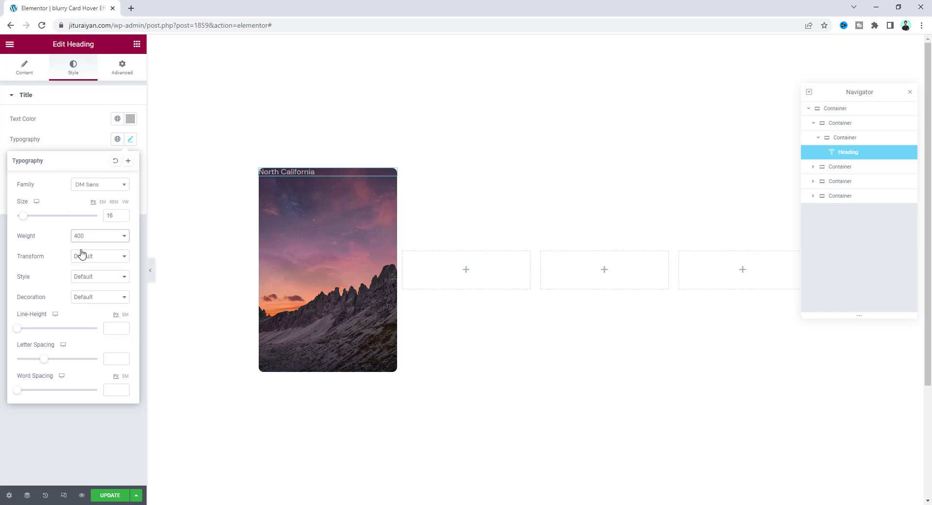
Step: Duplicate the heading and retitle the copy 'Evening Twilights'
right_click(304, 173)
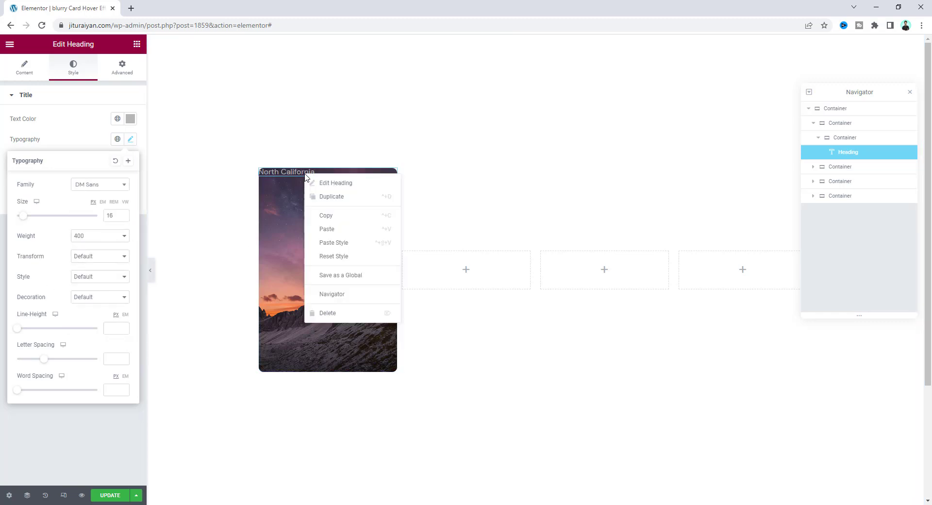
click(324, 197)
drag(69, 132, 1, 134)
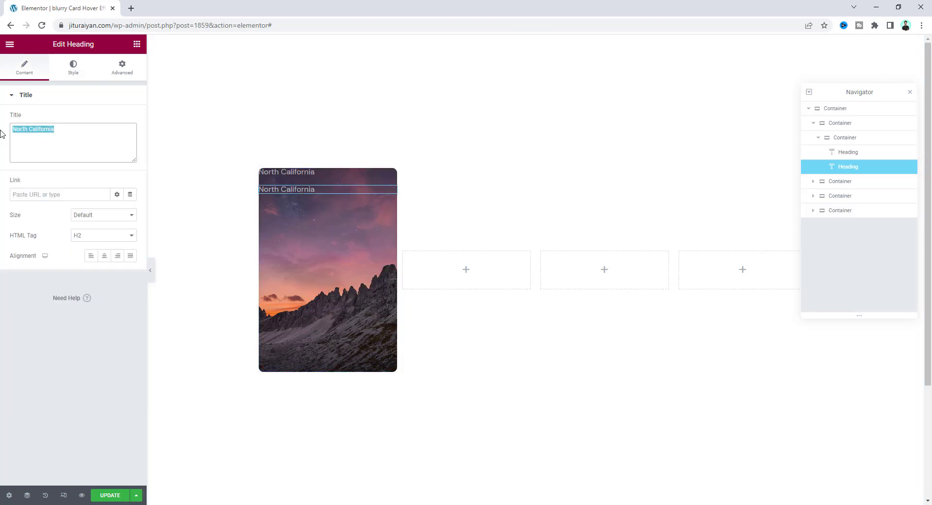
Step: Style the new heading white, 28 px, weight 500, with 1.2 em line height
click(73, 68)
click(130, 119)
drag(58, 160, 2, 143)
click(88, 121)
click(131, 140)
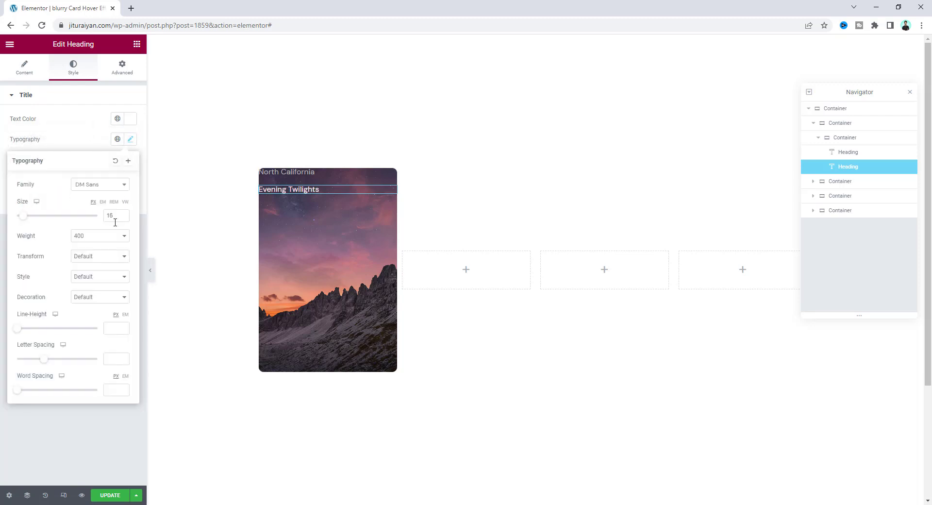
text(28)
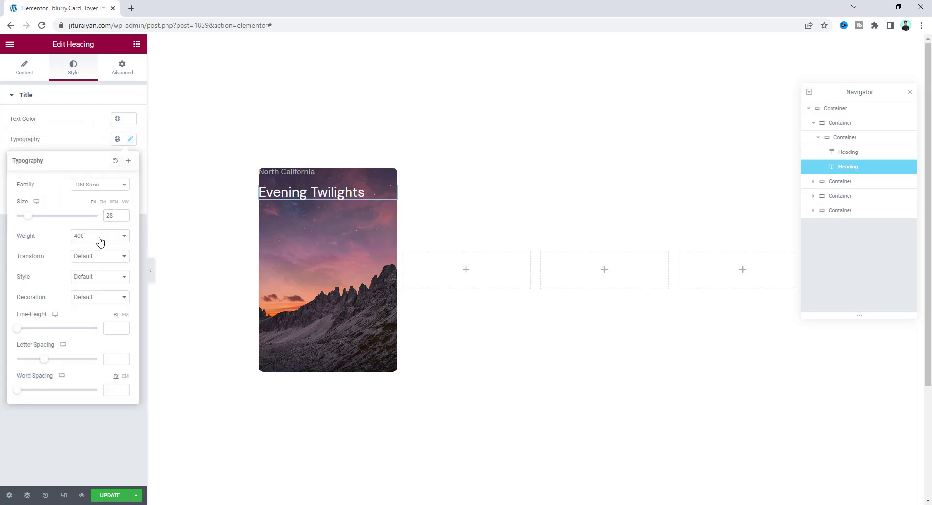
click(99, 241)
click(101, 282)
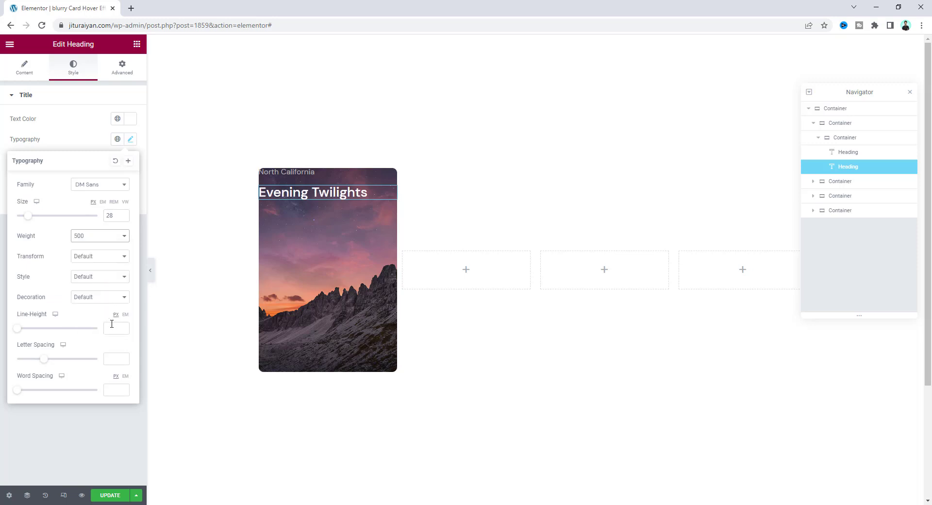
click(125, 315)
text(1.2)
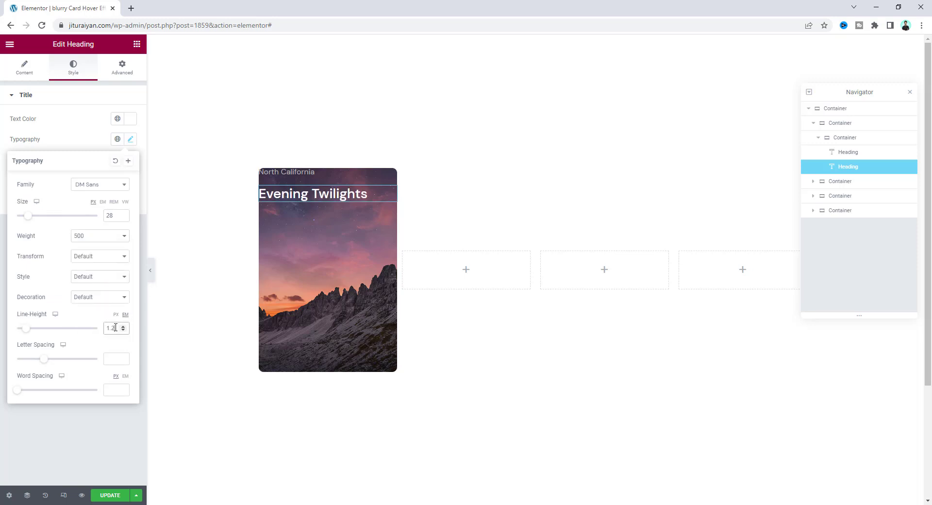
click(258, 199)
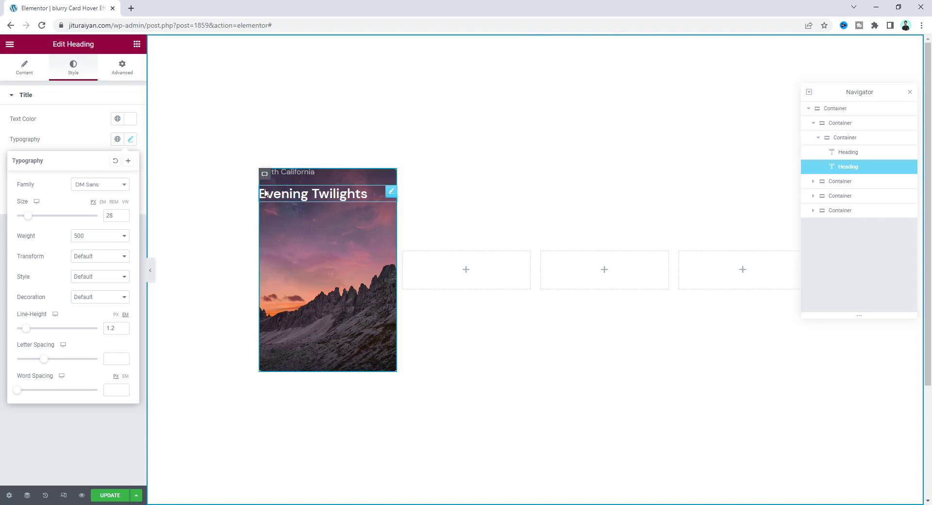
Step: Pad the card container 25 on every side, with the top raised to 42
click(263, 176)
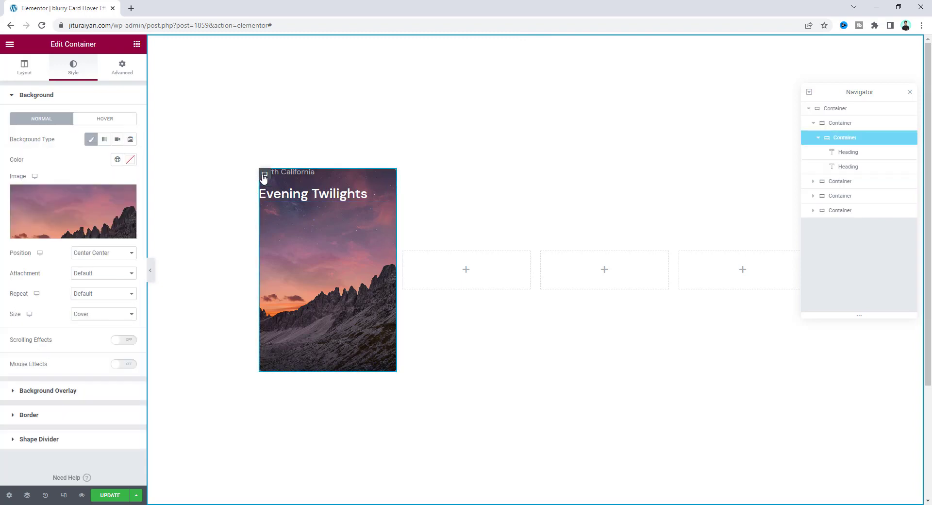
click(122, 71)
click(97, 168)
text(25)
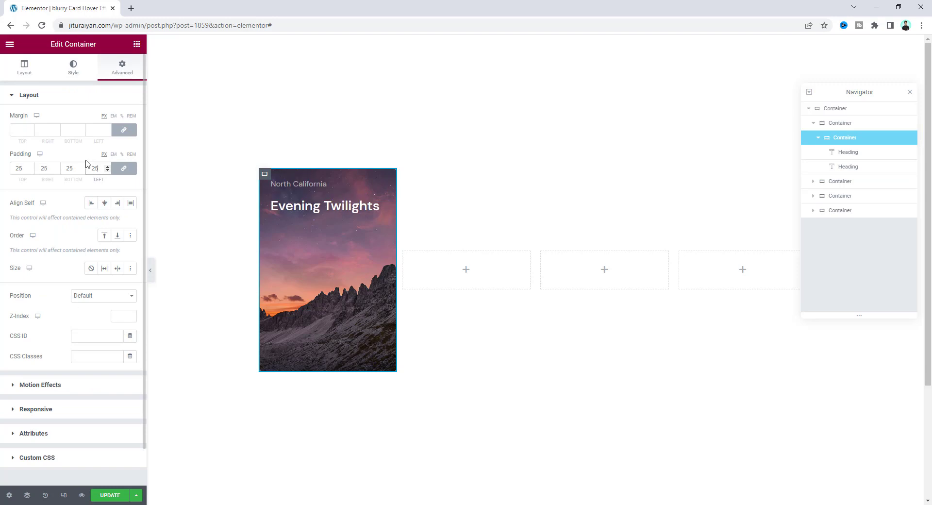
click(123, 168)
drag(28, 175, 57, 180)
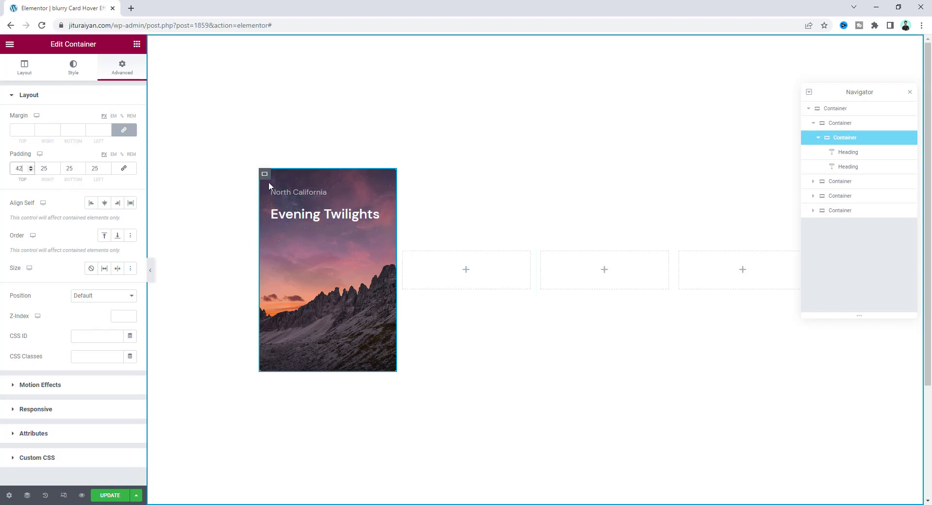
Step: Give the card's parent container 15 padding all round, then reselect the card container
click(839, 125)
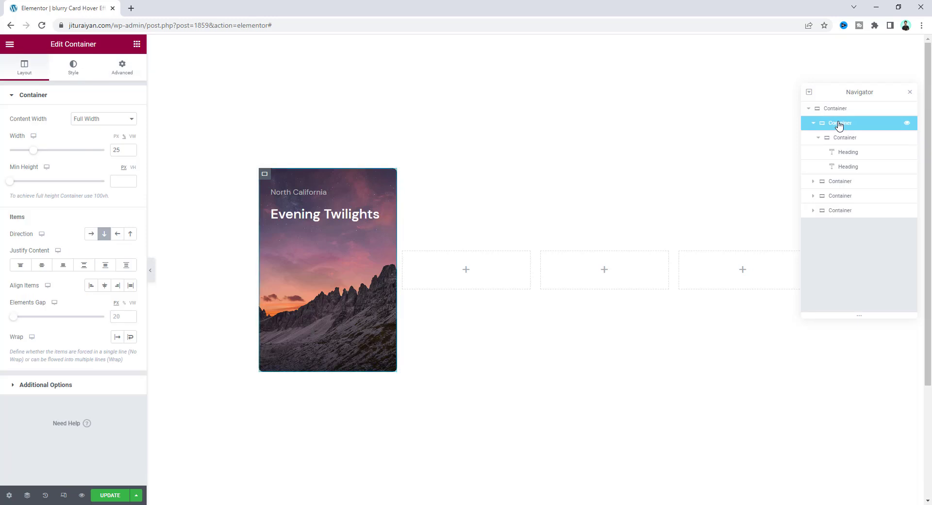
click(122, 68)
click(92, 169)
text(15)
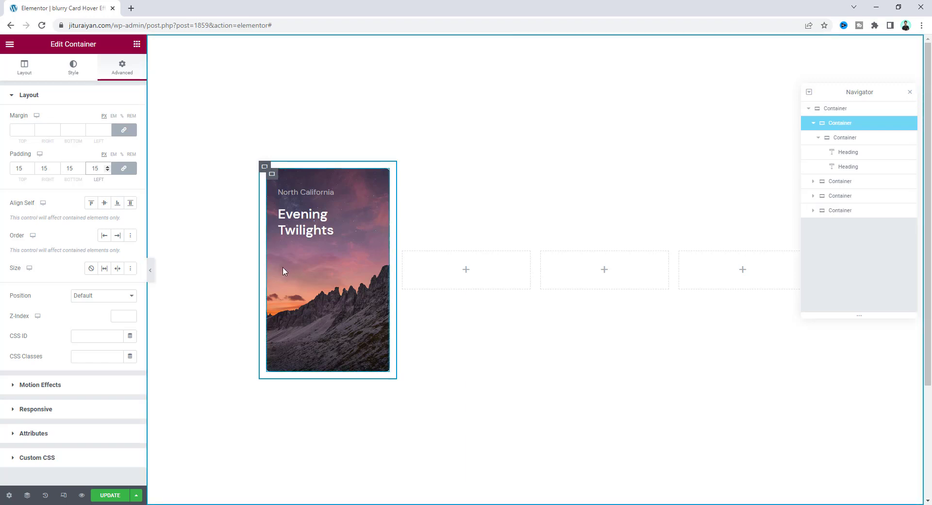
click(293, 194)
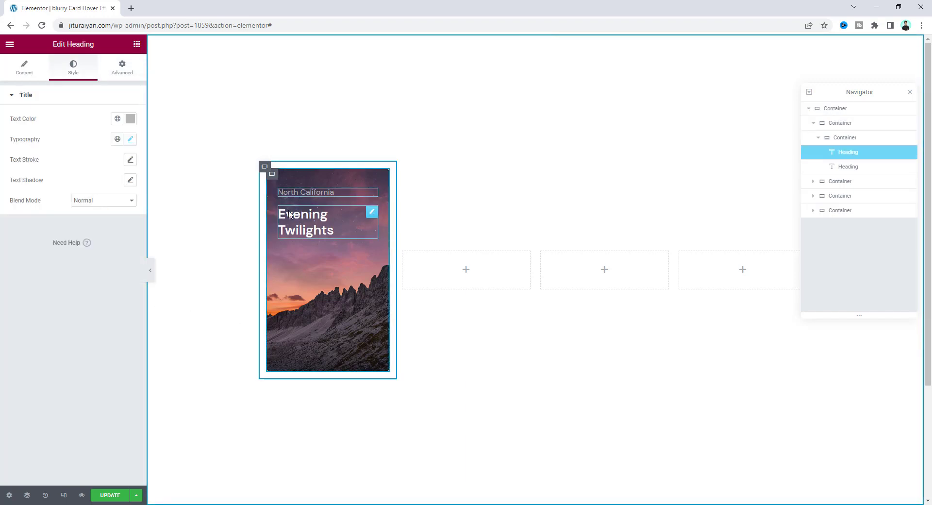
click(270, 176)
click(9, 68)
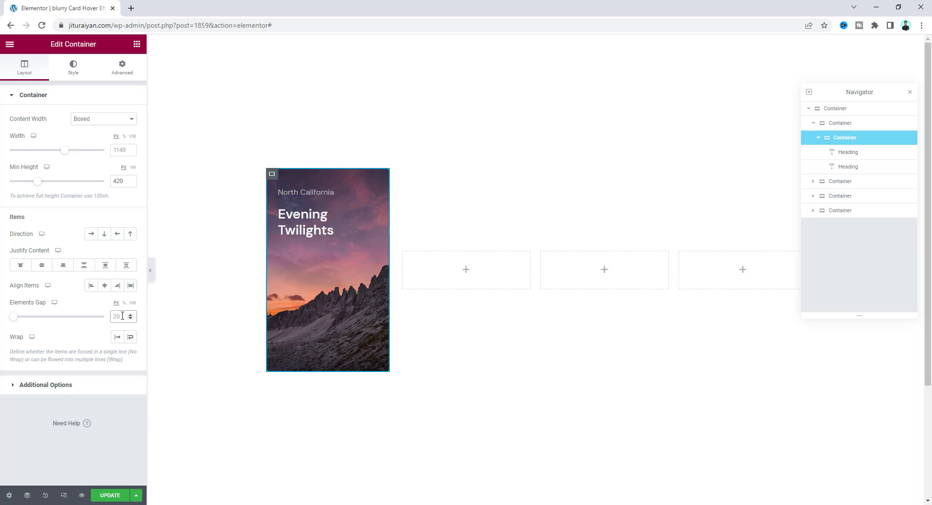
Step: Give the card a black-to-transparent gradient overlay with the stop near 44 and a 170° angle
scroll(123, 315, down, 4)
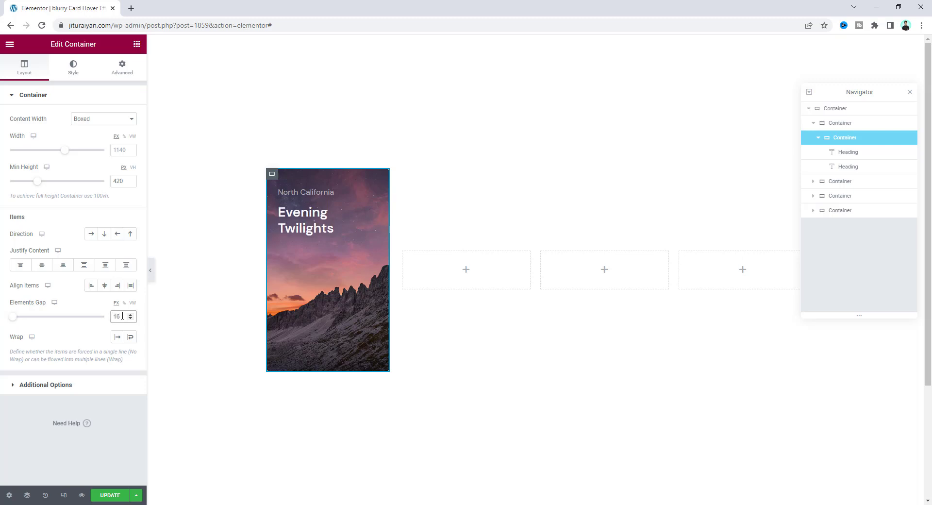
click(73, 68)
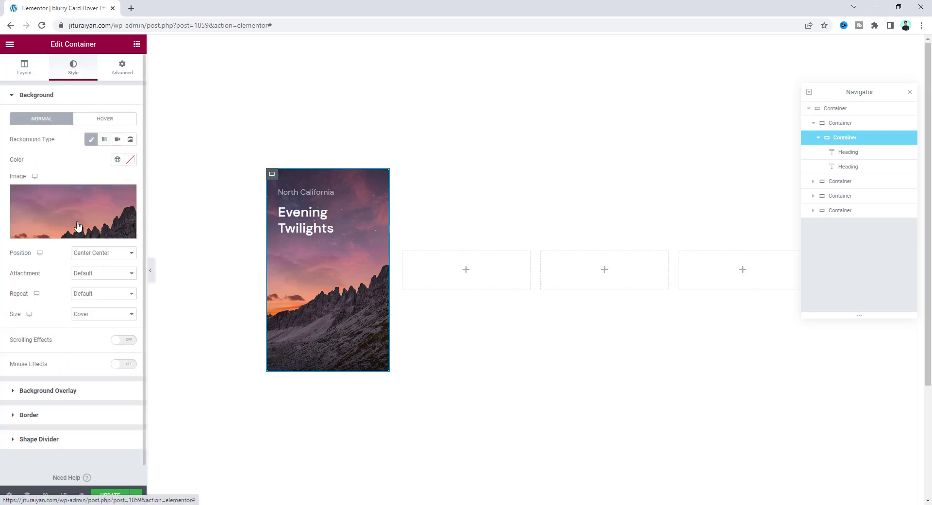
click(82, 393)
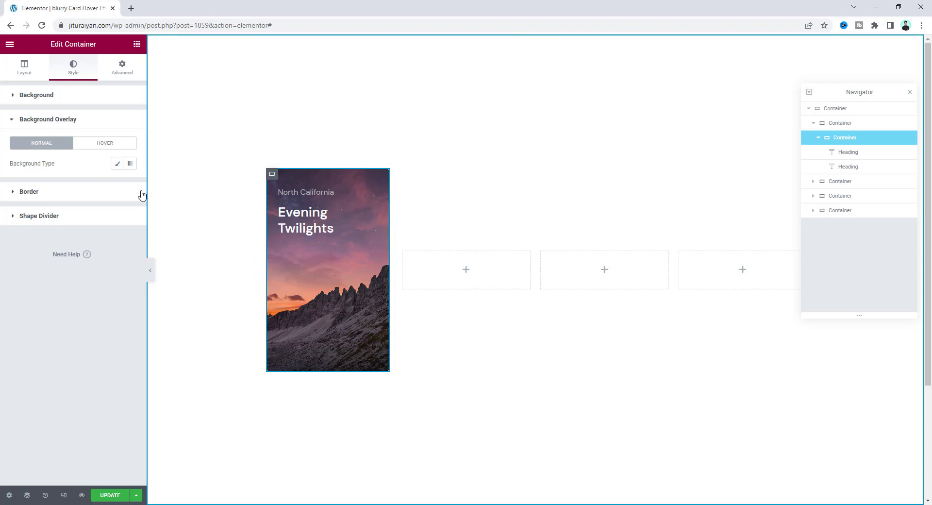
click(130, 163)
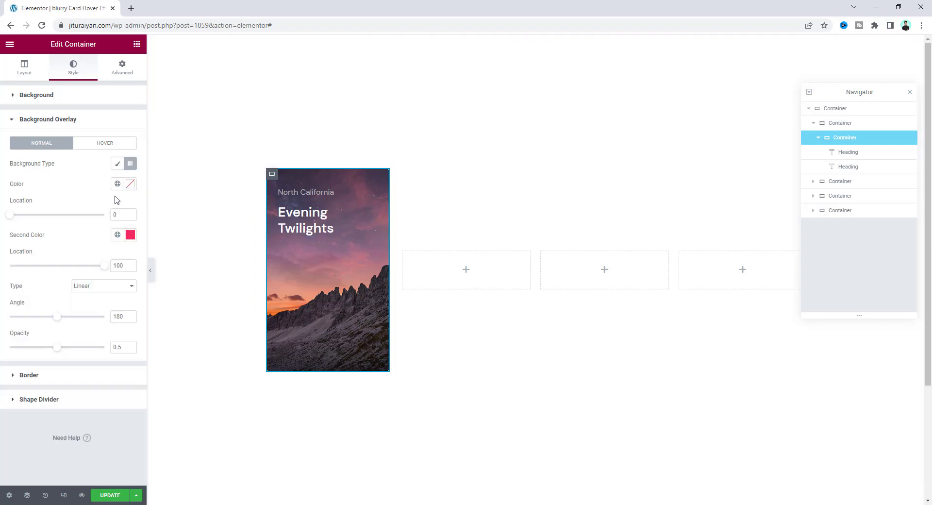
click(129, 187)
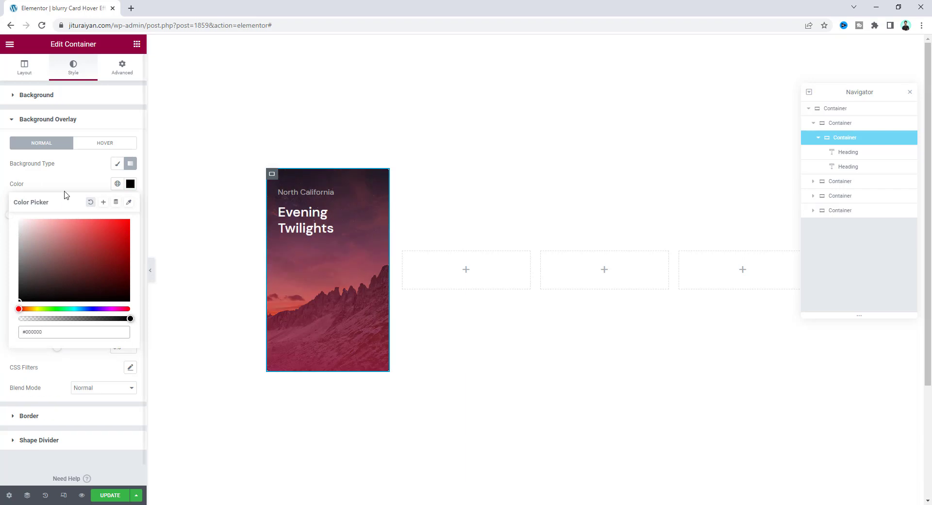
click(130, 183)
click(130, 234)
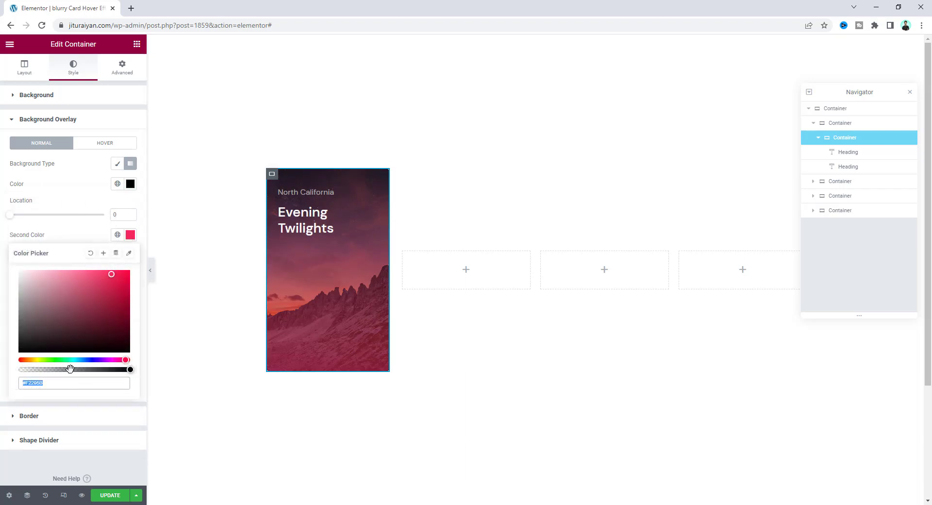
drag(70, 369, 2, 371)
click(99, 240)
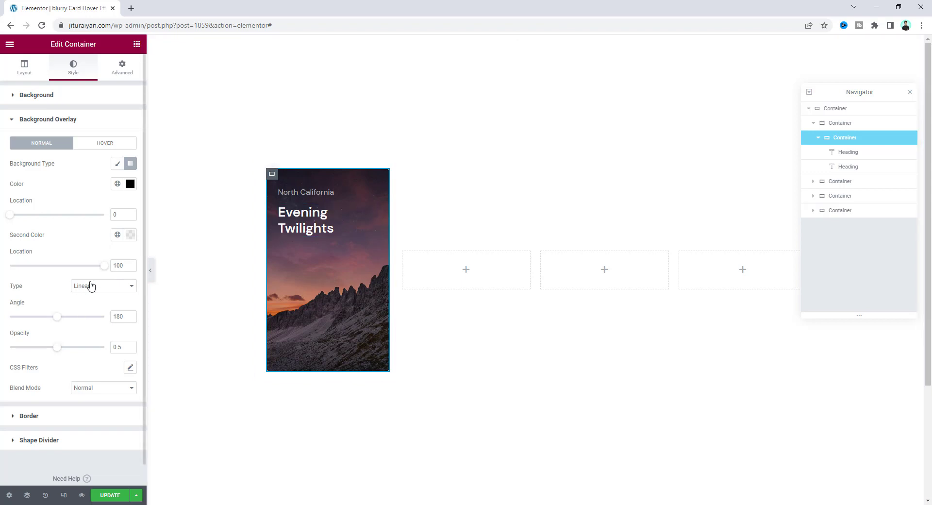
drag(104, 269, 52, 274)
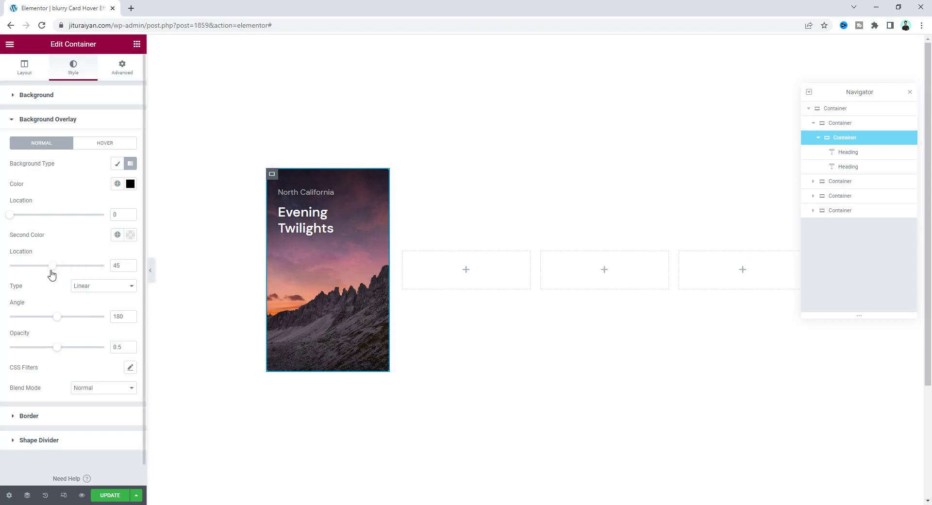
drag(58, 318, 55, 319)
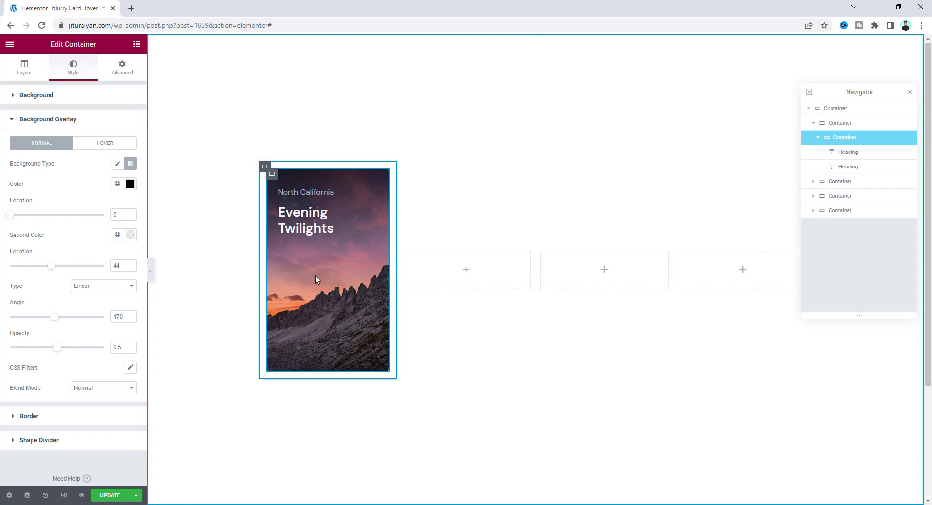
click(137, 45)
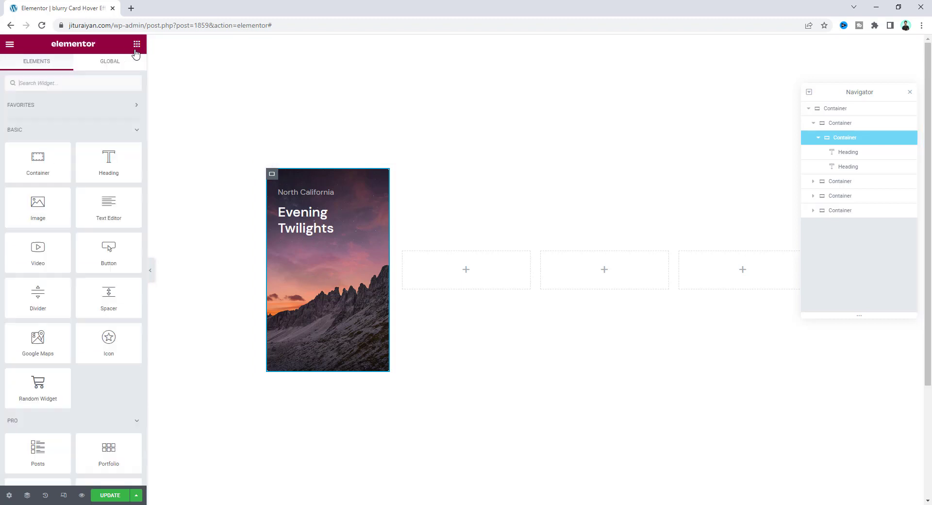
Step: Add a 'Click here' Button under the headings, linked to the Video Popup 2 page
drag(114, 252, 321, 236)
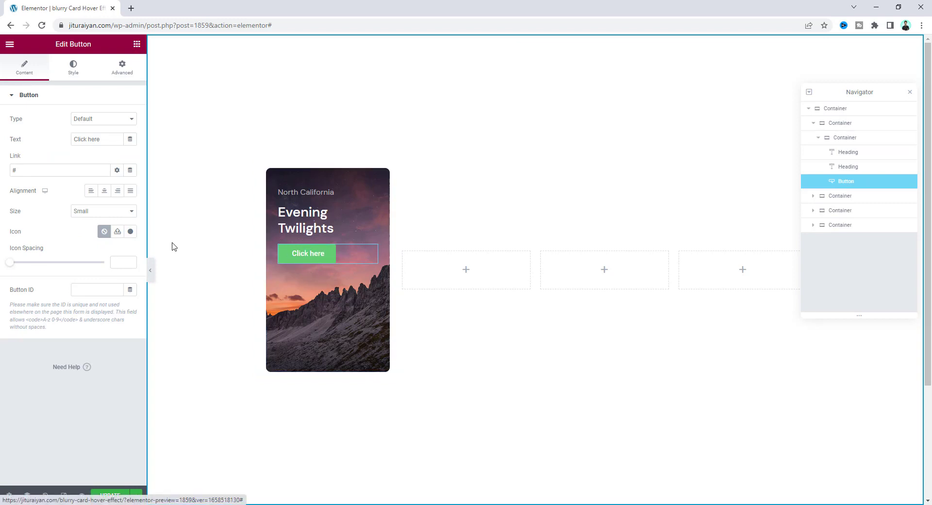
click(32, 168)
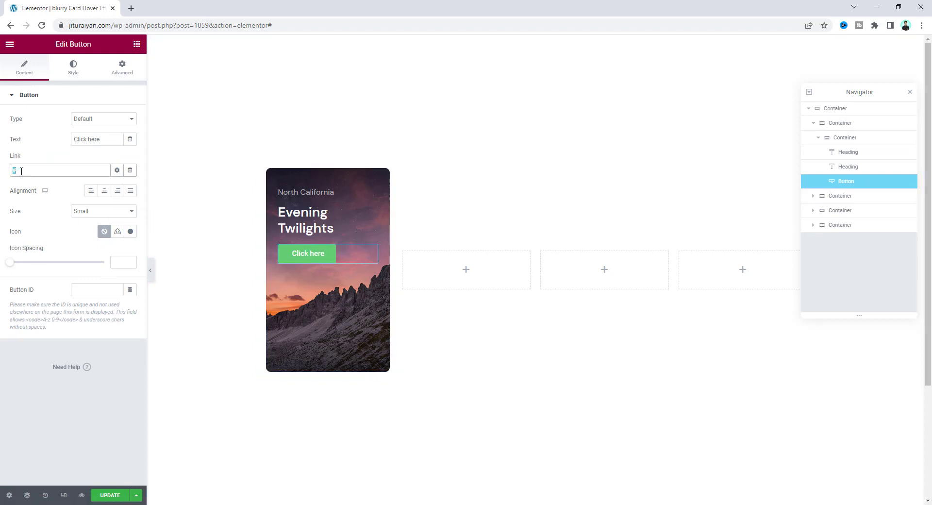
click(17, 173)
text(htt)
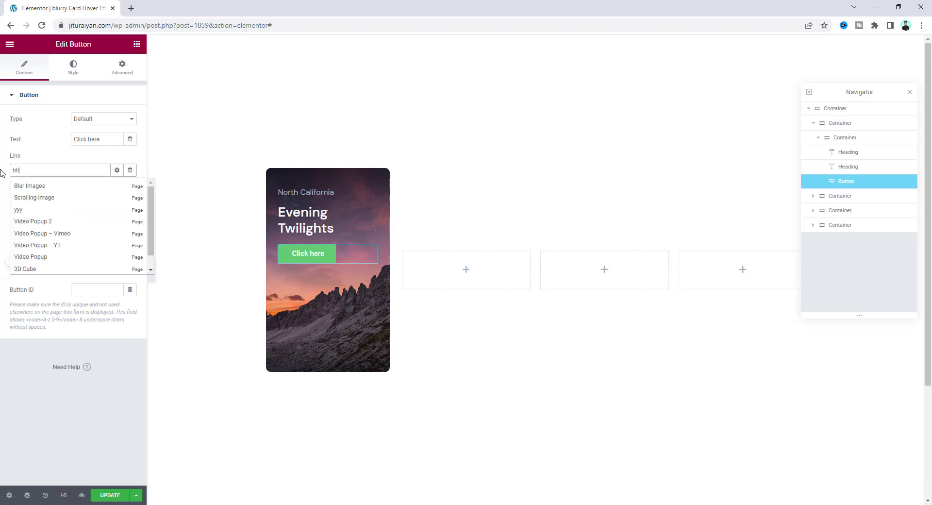
click(43, 228)
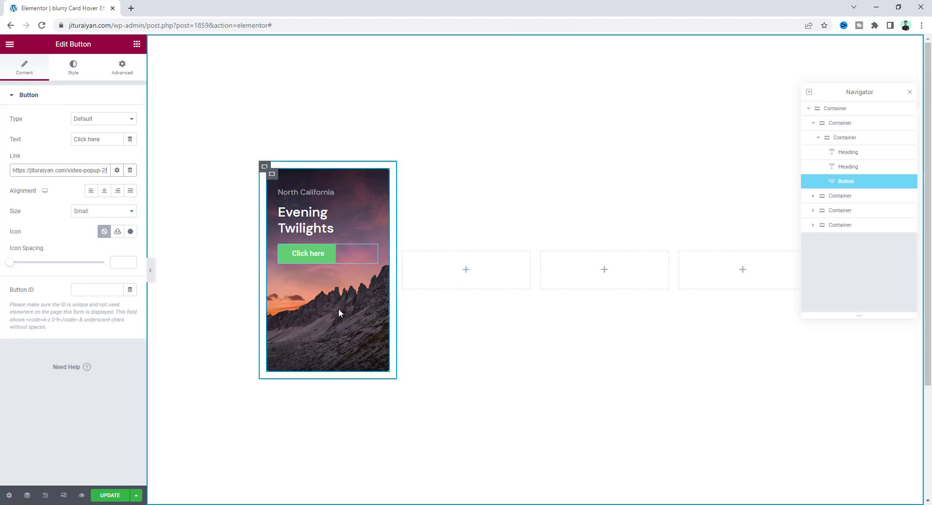
Step: Make the button's text colour and background colour fully transparent (alpha 0)
click(74, 71)
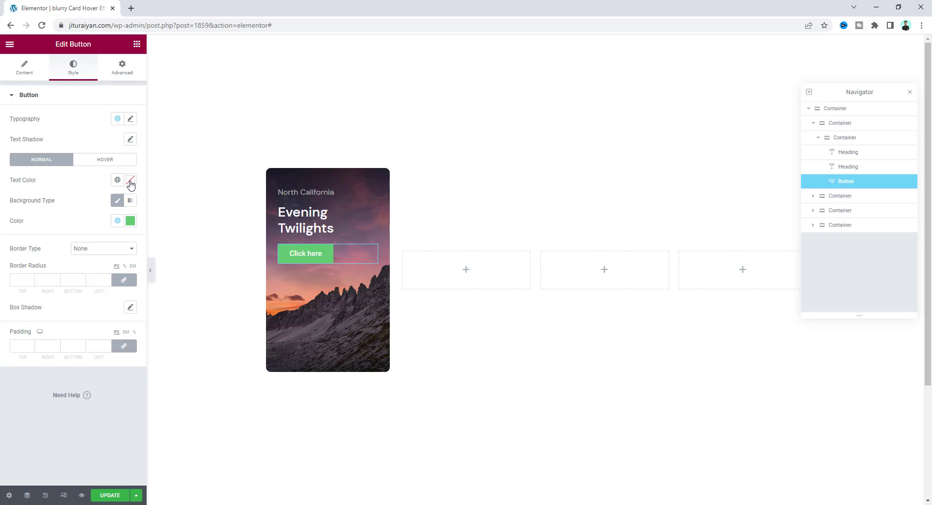
click(130, 182)
drag(63, 313, 1, 315)
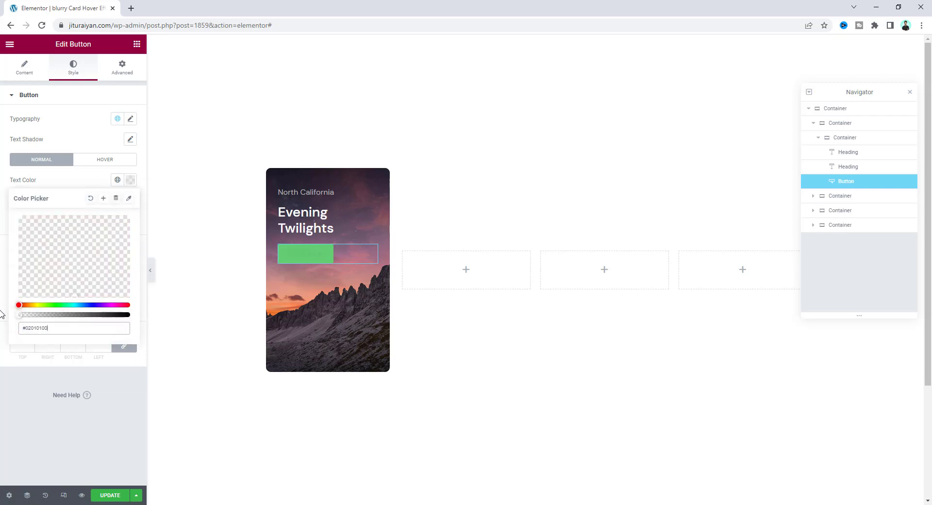
click(75, 189)
click(130, 220)
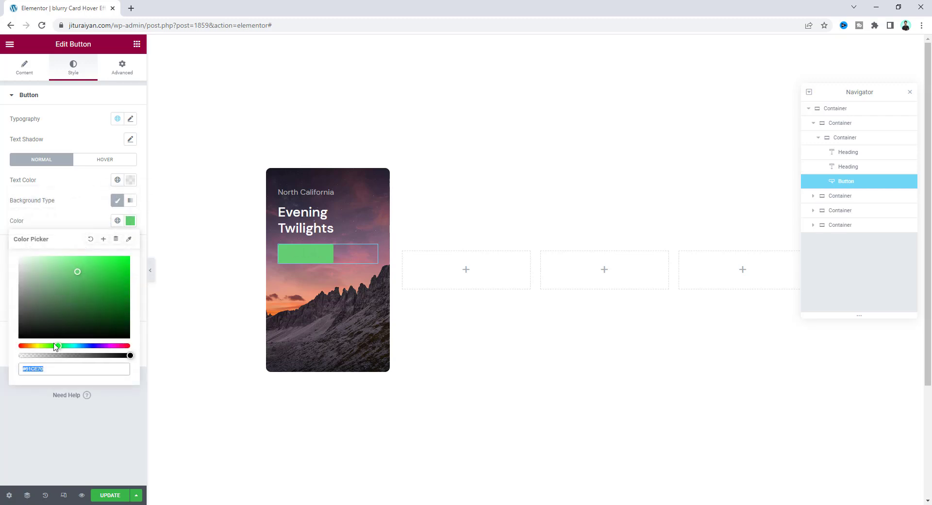
drag(49, 355, 14, 355)
Step: Set the button's position to Absolute and expand its Custom CSS section
click(122, 67)
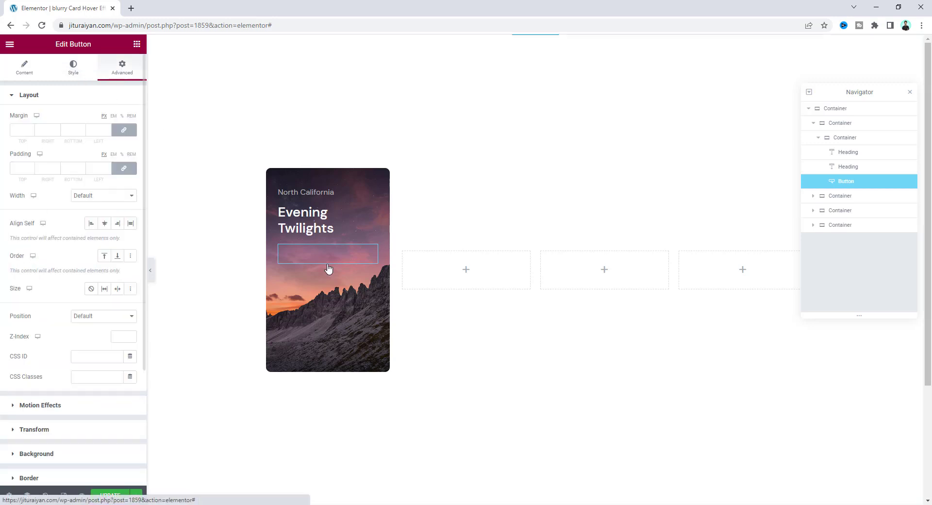
click(103, 318)
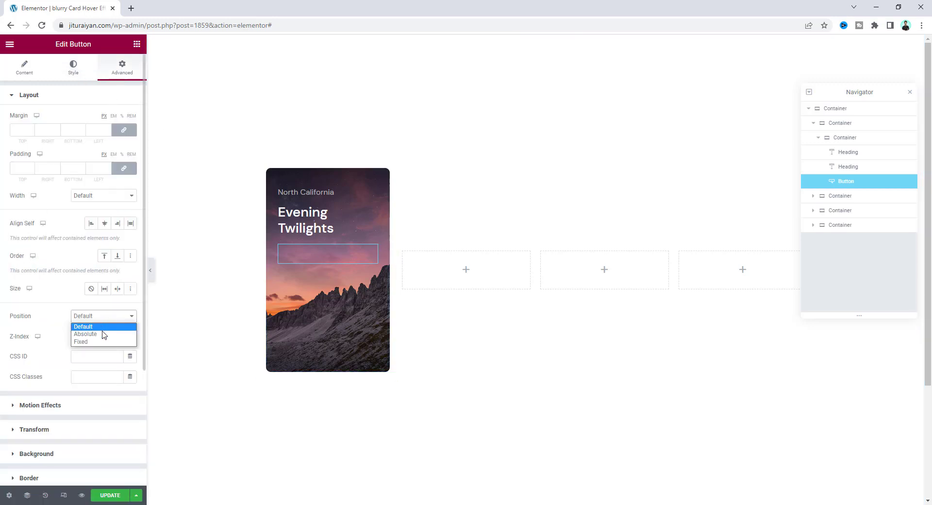
click(103, 335)
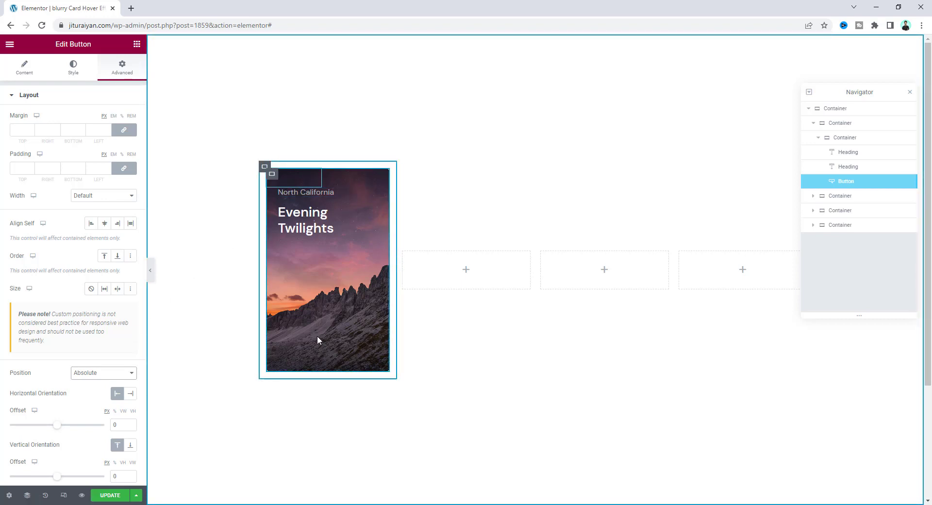
scroll(83, 302, down, 6)
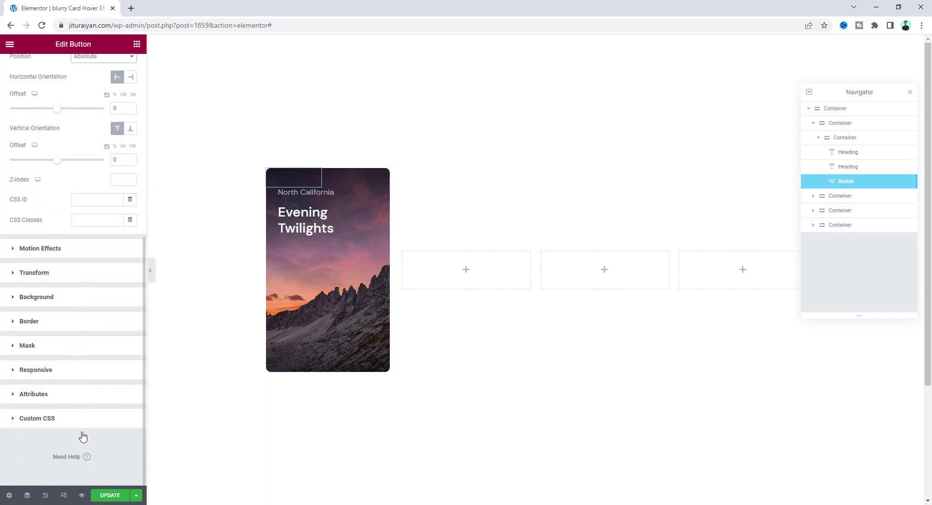
click(87, 418)
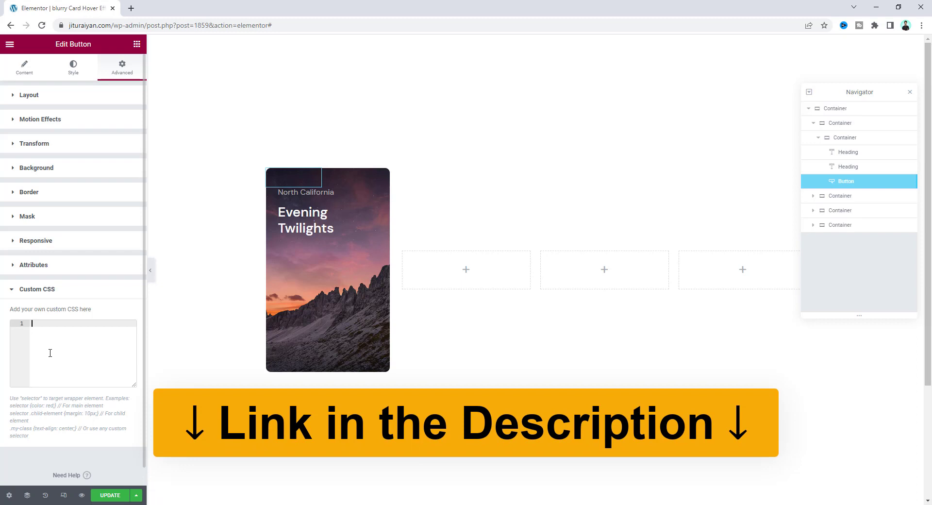
Step: Paste CSS stretching the button wrapper and link to 100% width and height, then preview the result
text(selector, selector .elementor-widget-container, selector .elementor-button-wrapper, selector a{     width: 100%;     height: 100%;     display: flex; } .elementor-editor-active selector{     z-index: -1; })
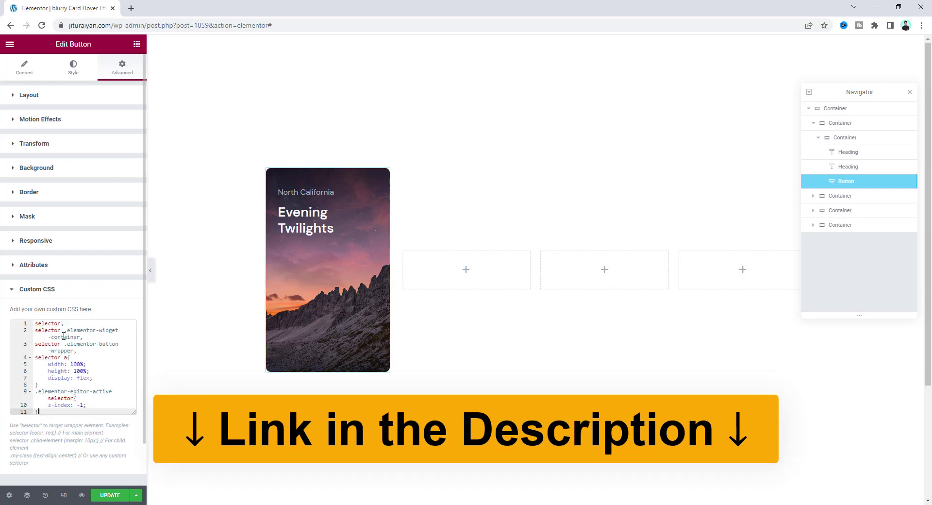
click(152, 273)
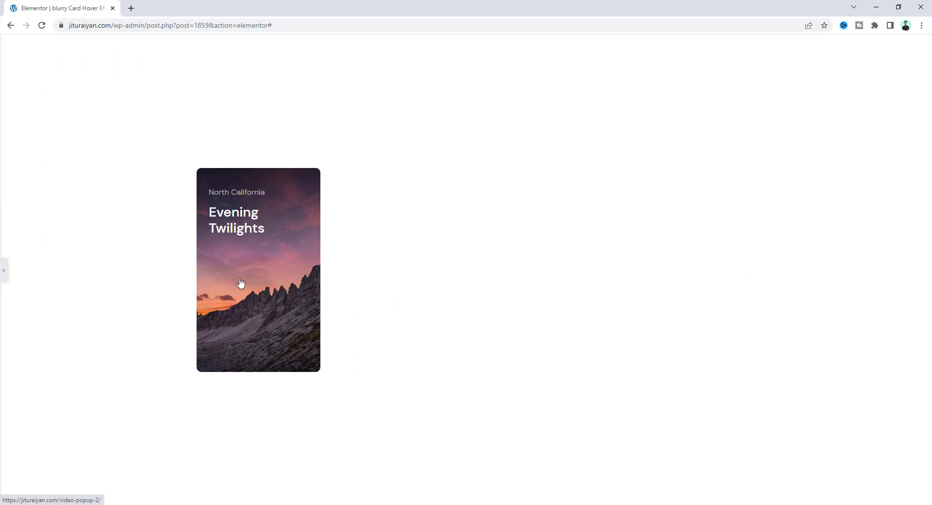
click(4, 269)
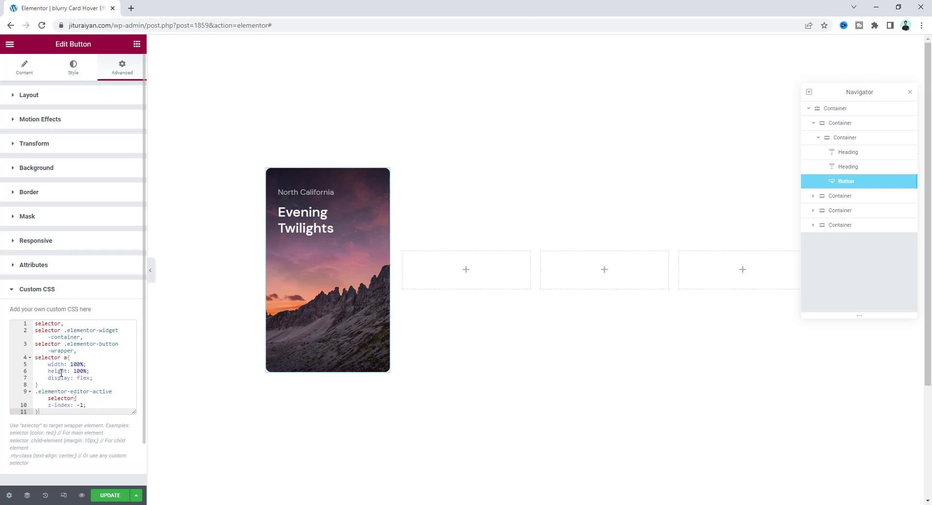
key(ctrl+Home)
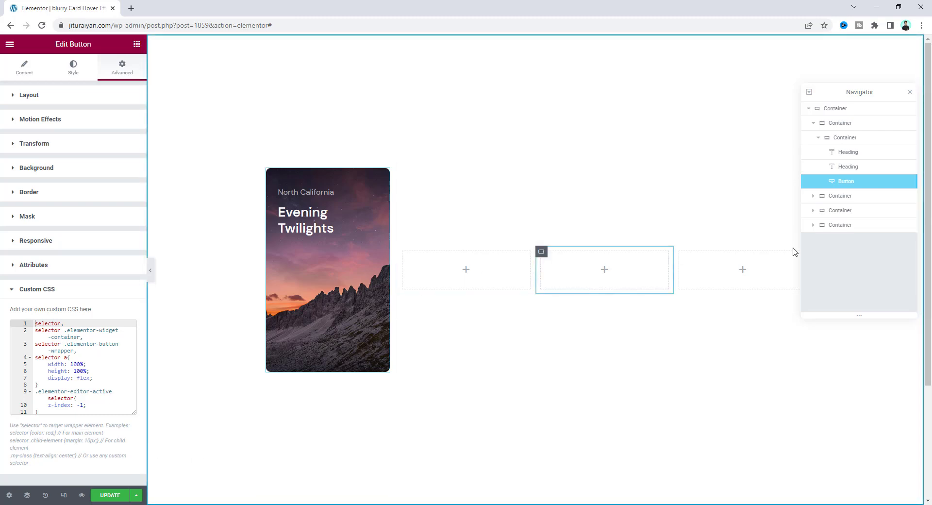
Step: Duplicate the Evening Twilights card container three times to make four cards
right_click(266, 170)
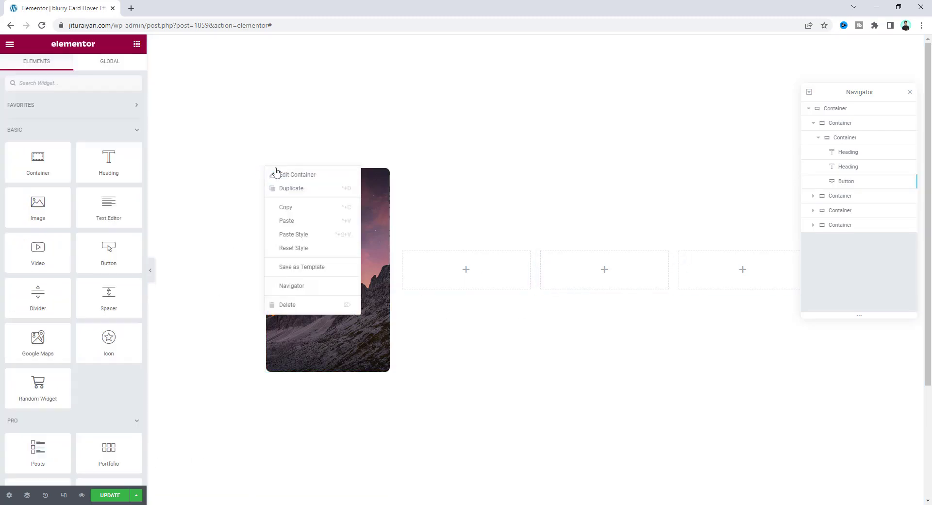
click(286, 190)
right_click(406, 95)
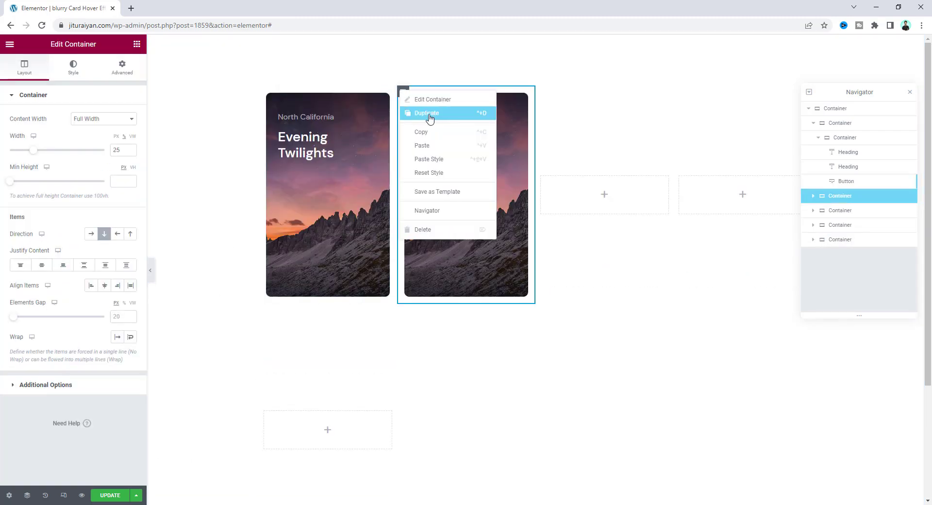
click(427, 115)
right_click(539, 94)
click(558, 112)
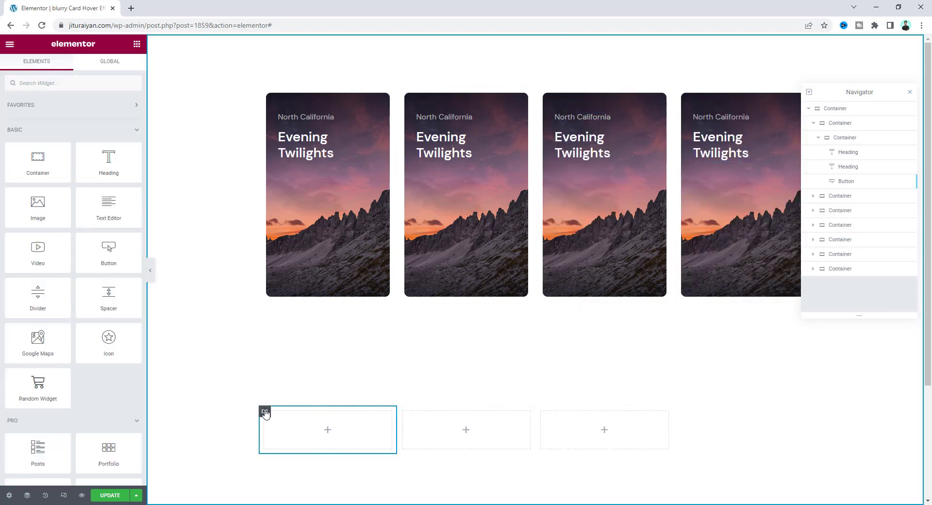
Step: Delete the leftover empty placeholder containers below the cards
right_click(264, 413)
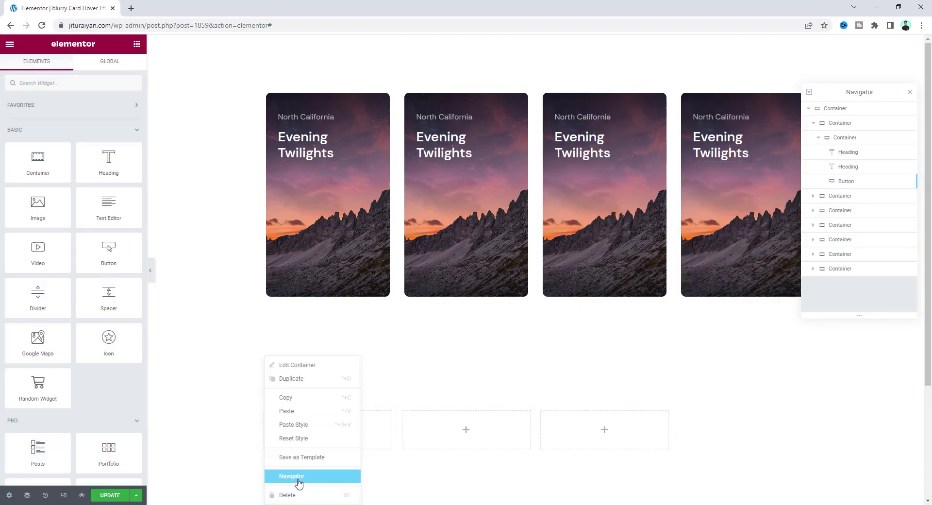
click(296, 494)
right_click(281, 440)
click(293, 495)
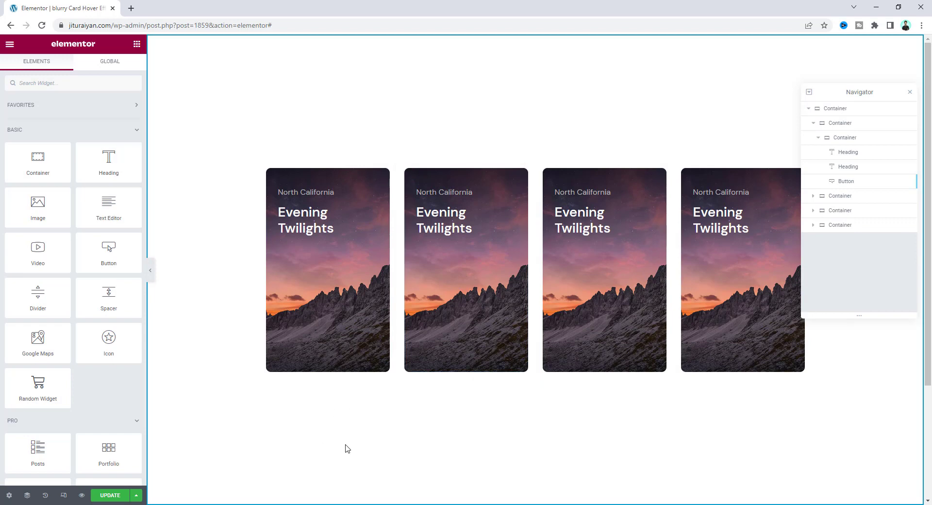
Step: Change the second card's subtitle to Egypt and its title to Creative Sculpture
click(454, 192)
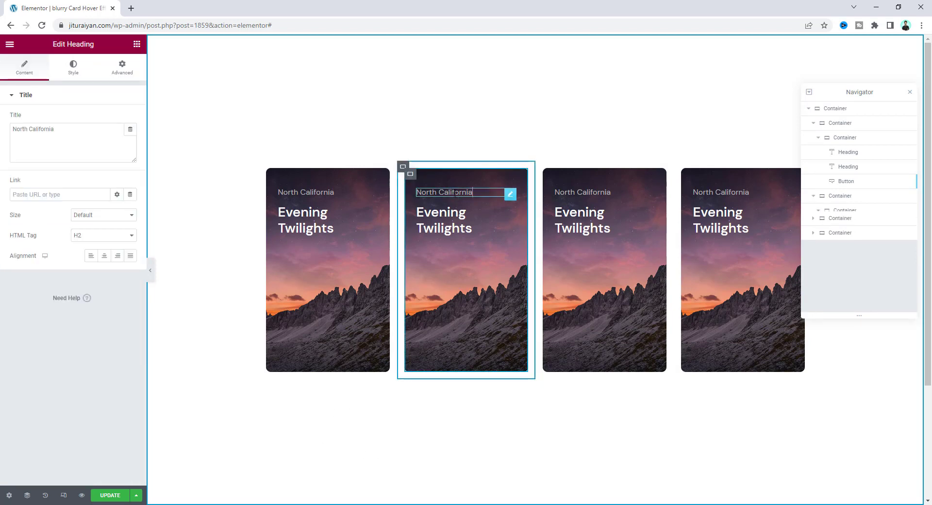
click(85, 129)
key(ctrl+a)
text(Egy)
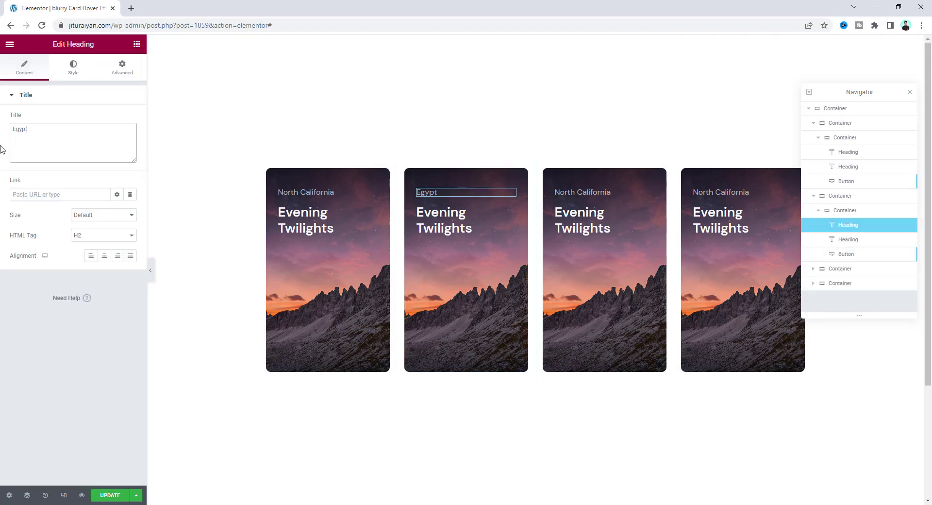
click(454, 216)
key(ctrl+a)
text(Creative Sculpture)
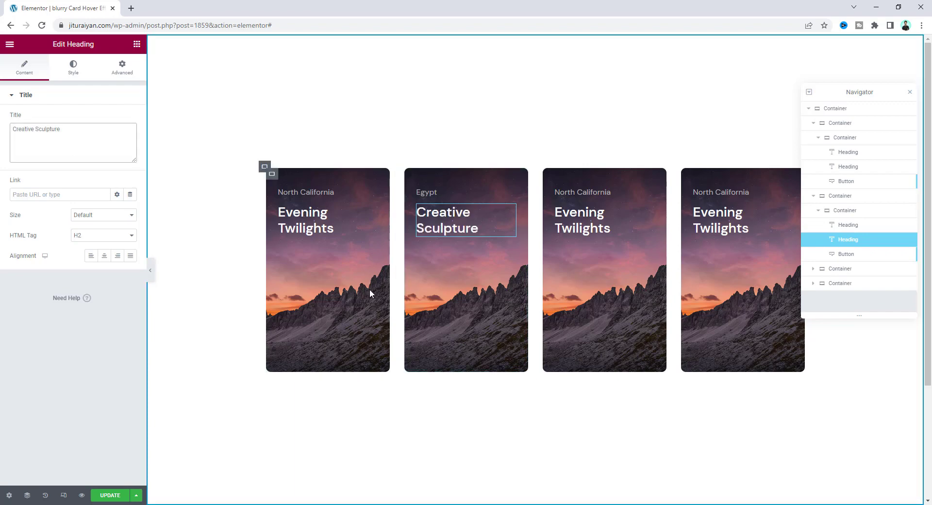
Step: Set the second card's background to the blue architecture image from the Media Library
click(410, 193)
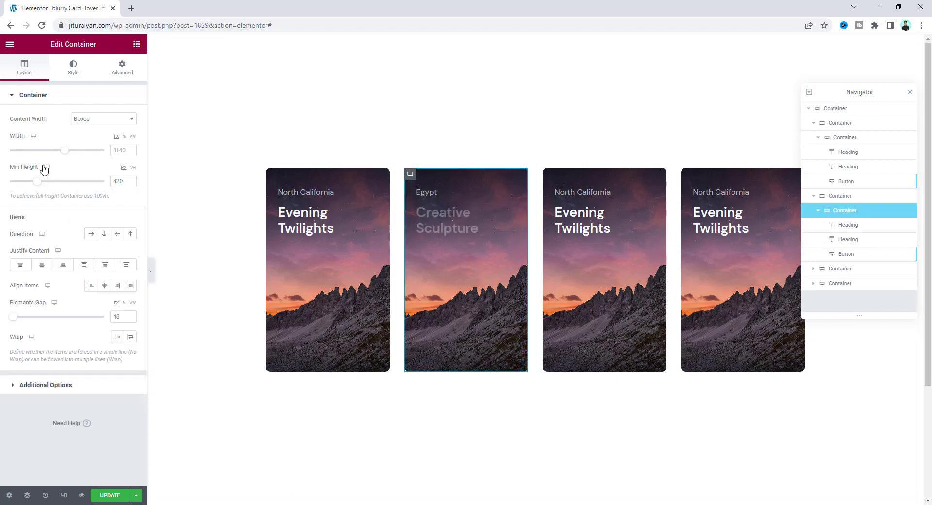
click(73, 66)
click(89, 226)
click(279, 171)
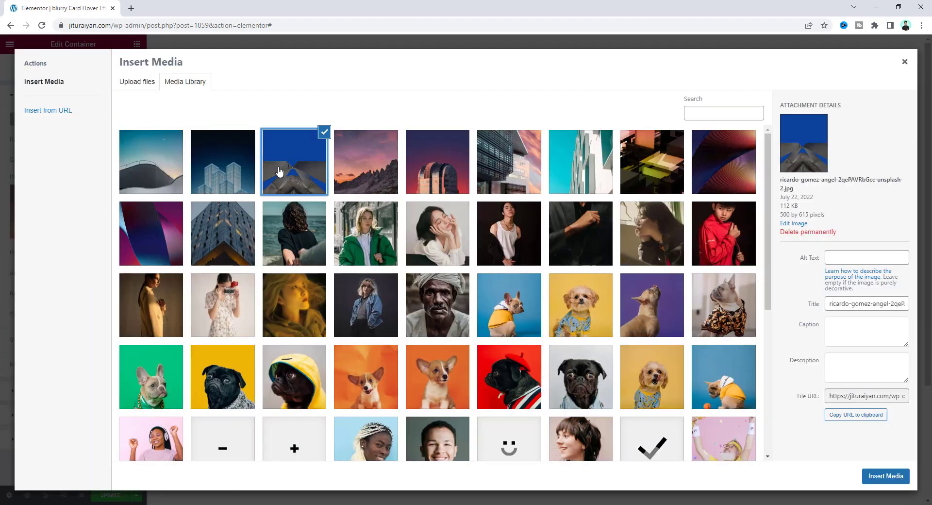
click(857, 471)
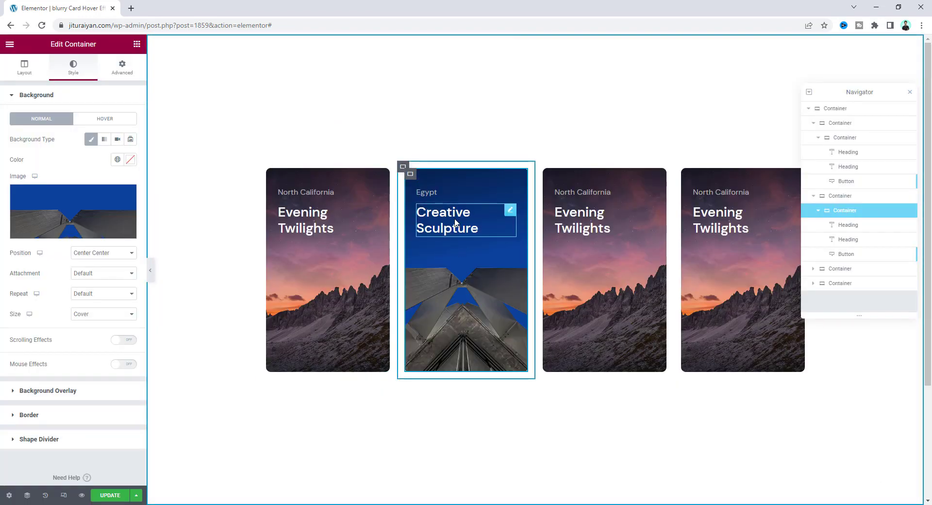
click(456, 223)
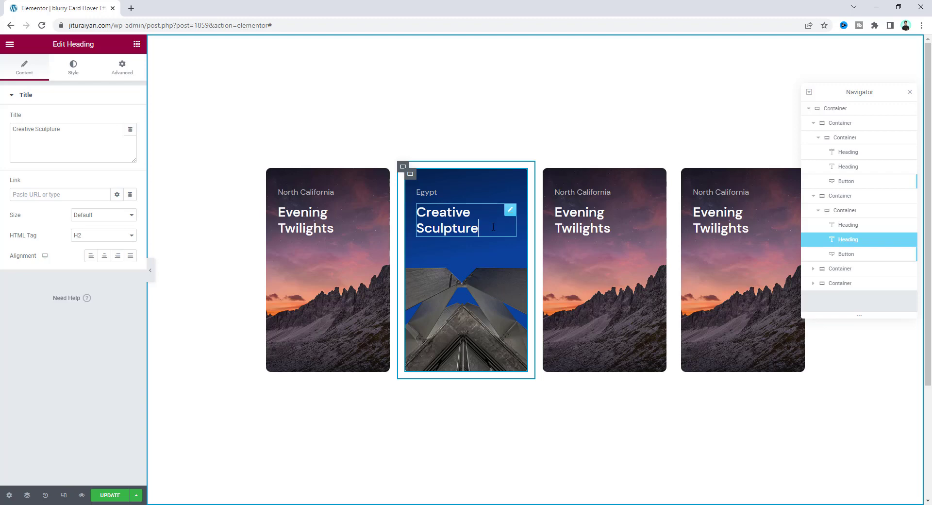
click(855, 256)
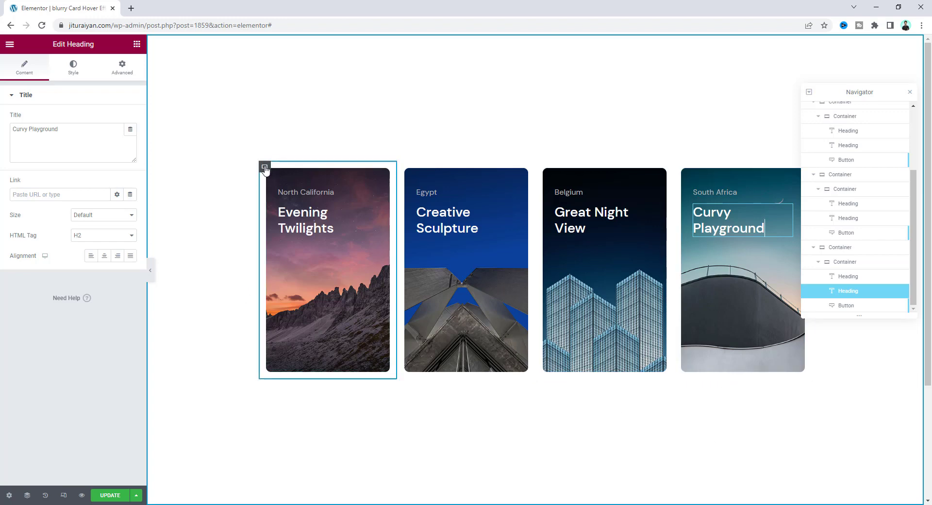
click(264, 167)
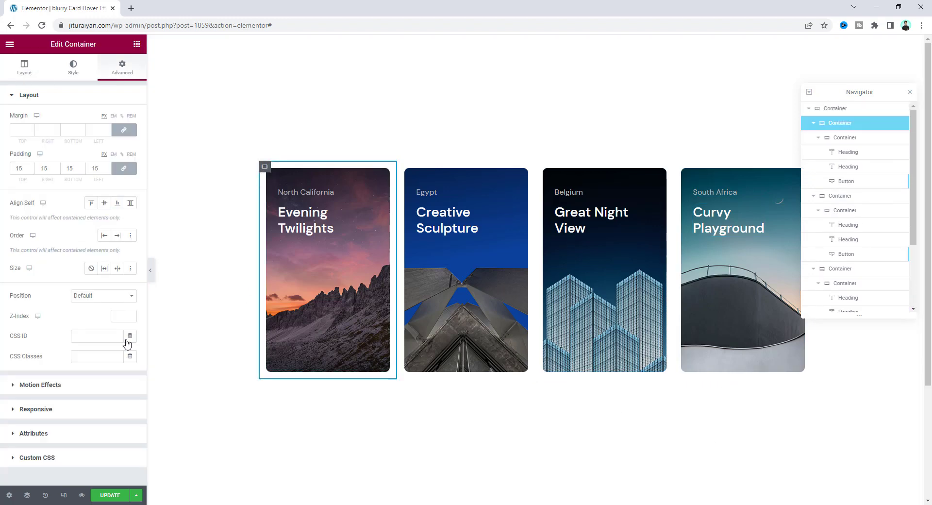
Step: Add the CSS class card-focus to each card container in turn
click(96, 358)
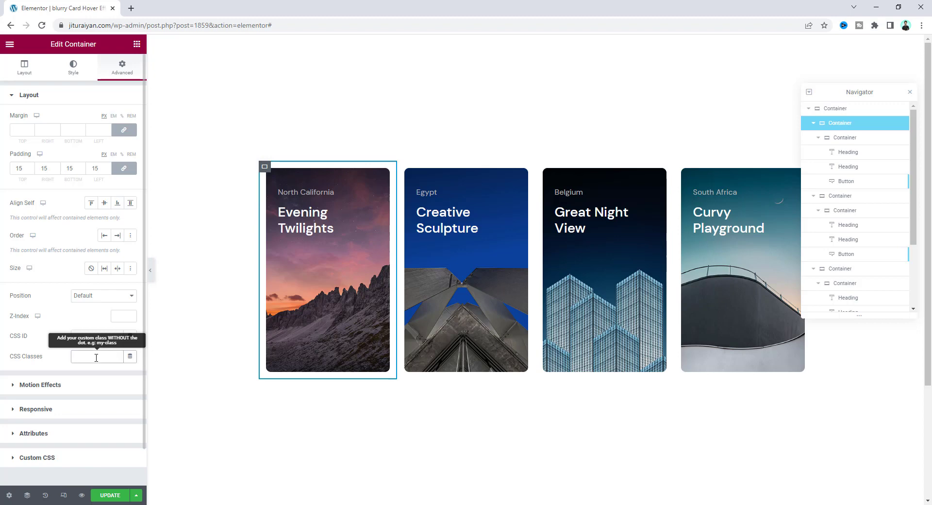
text(card-focus)
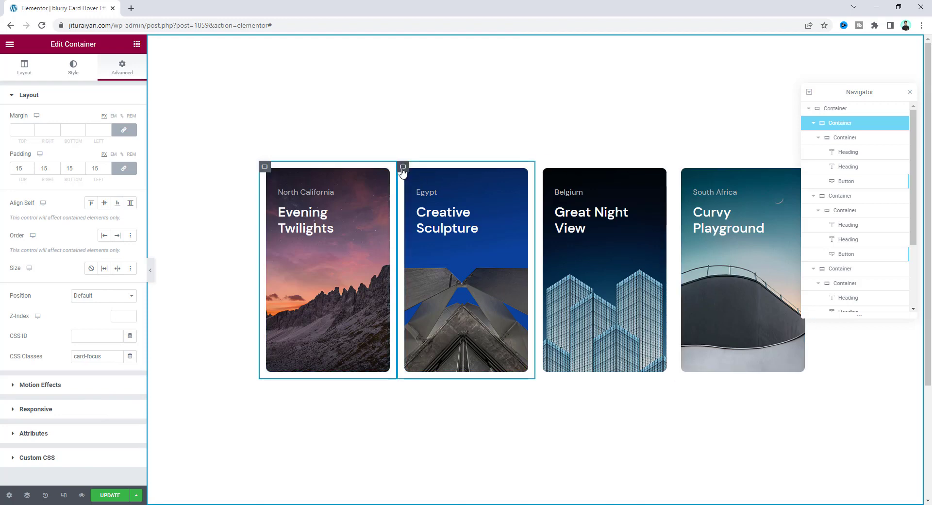
click(403, 166)
click(121, 71)
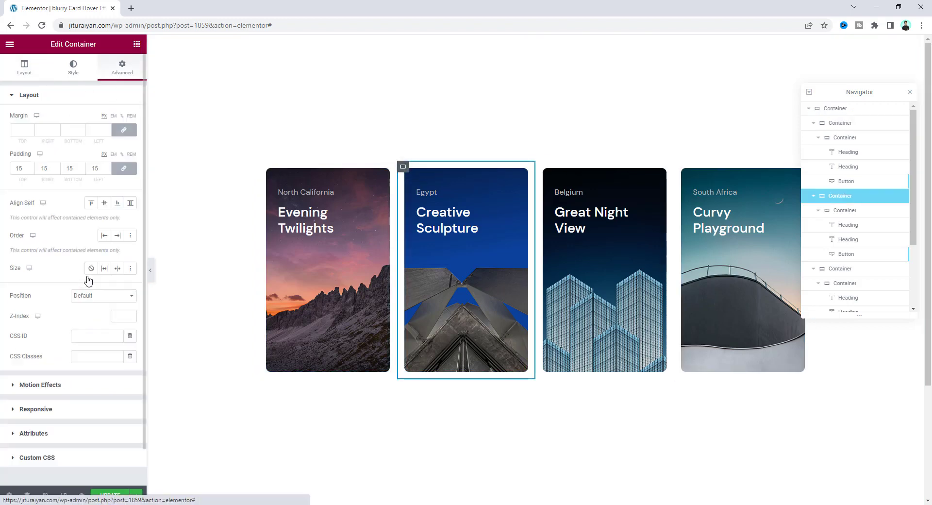
click(85, 355)
text(card-focus)
click(541, 166)
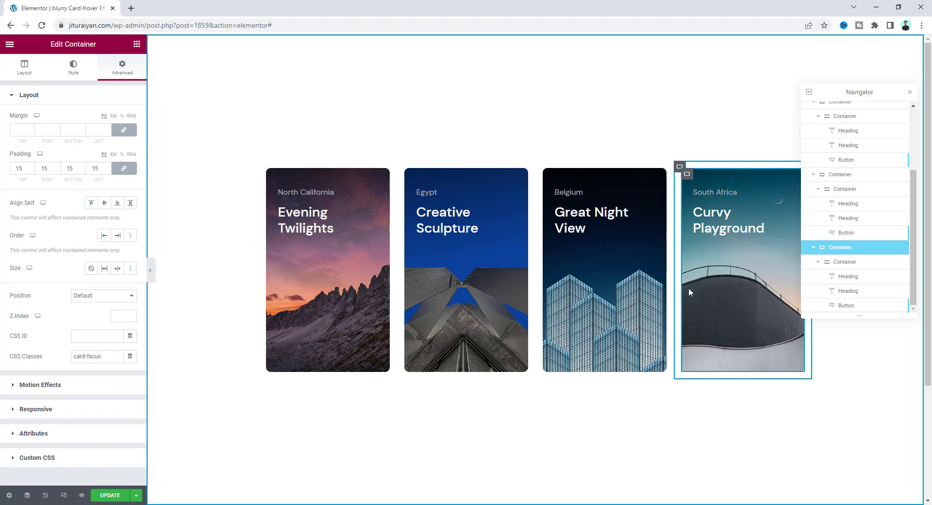
Step: Drop an HTML widget into the South Africa card, paste the jQuery blur code, and preview it
click(136, 44)
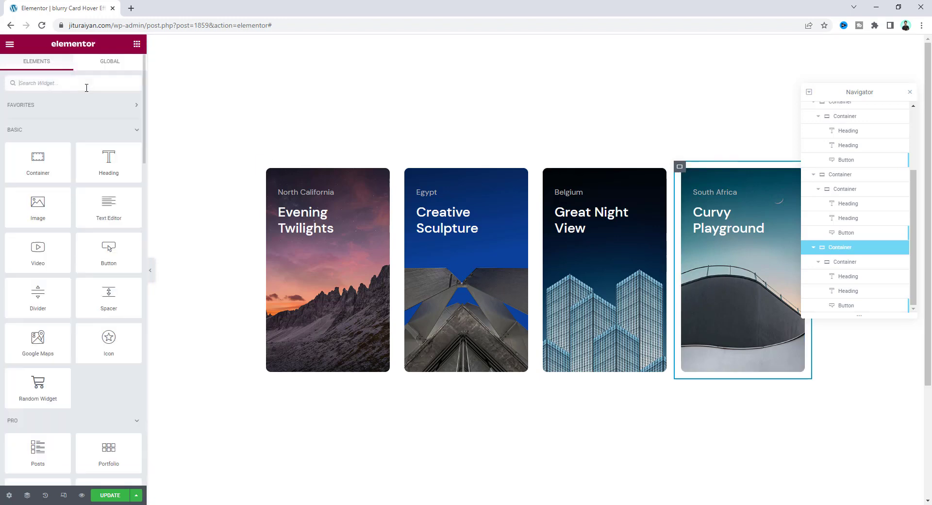
text(html)
drag(60, 128, 706, 229)
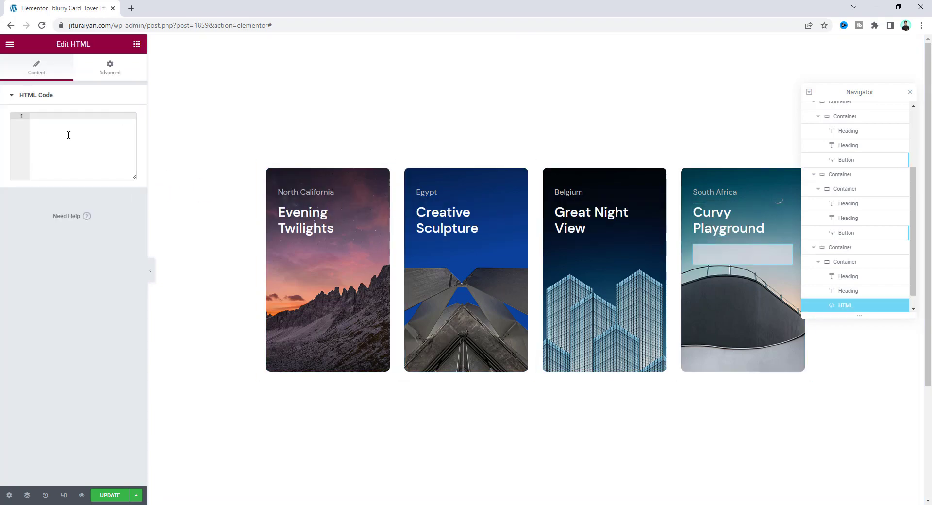
key(ctrl+v)
click(150, 270)
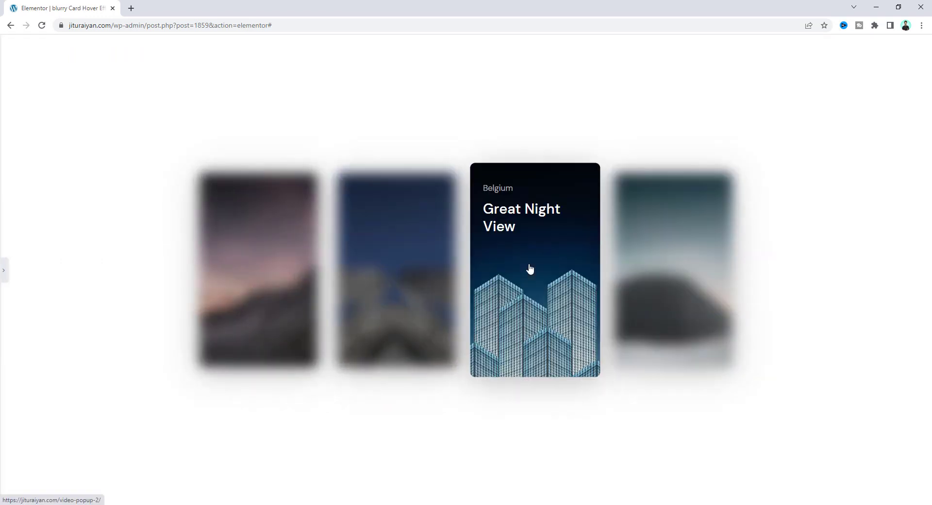
click(3, 270)
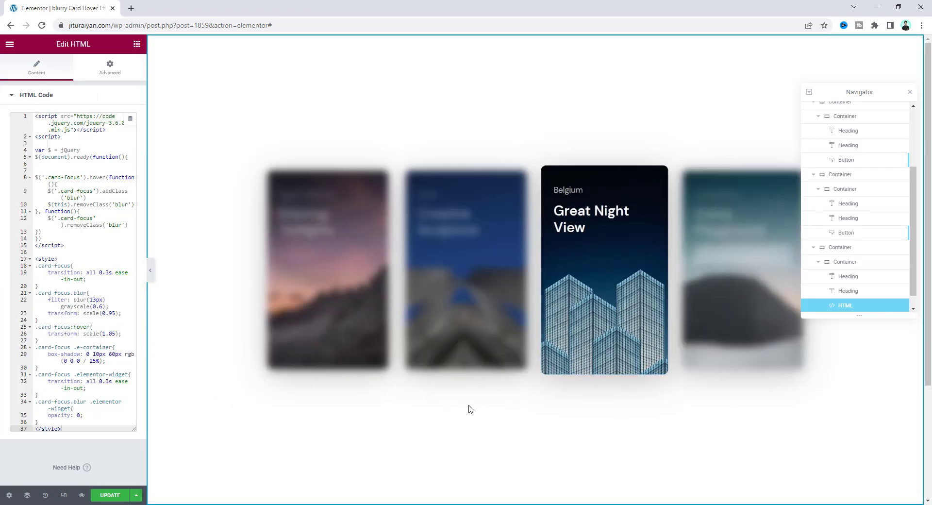
click(64, 495)
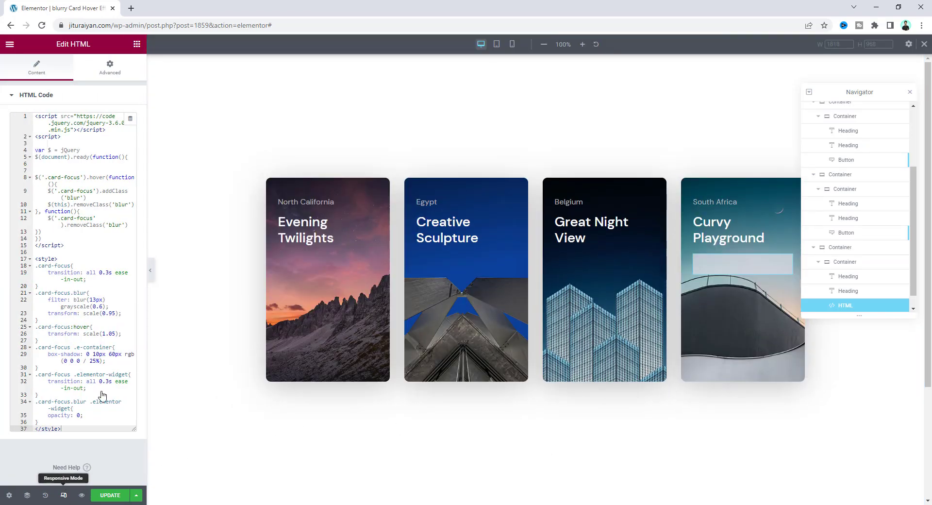
Step: In tablet view, set the card containers' width to 50% for a two-by-two grid
click(497, 44)
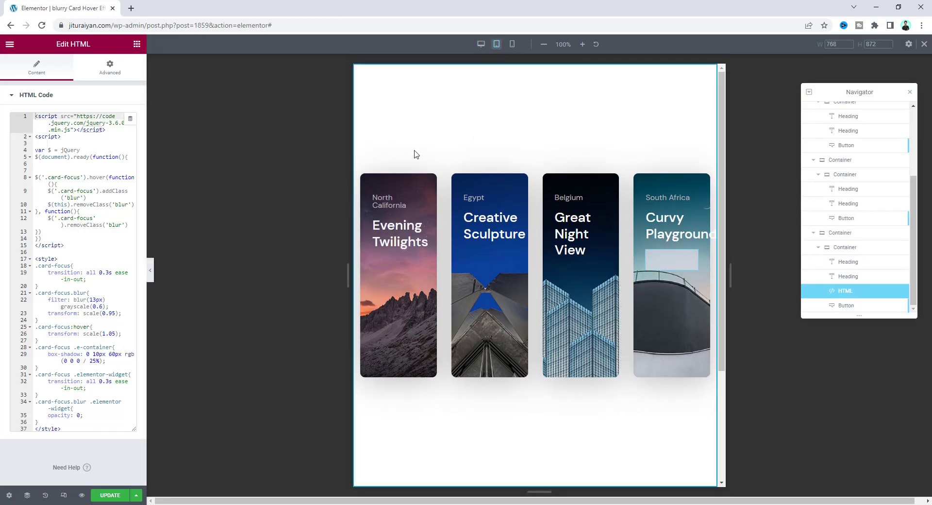
click(367, 170)
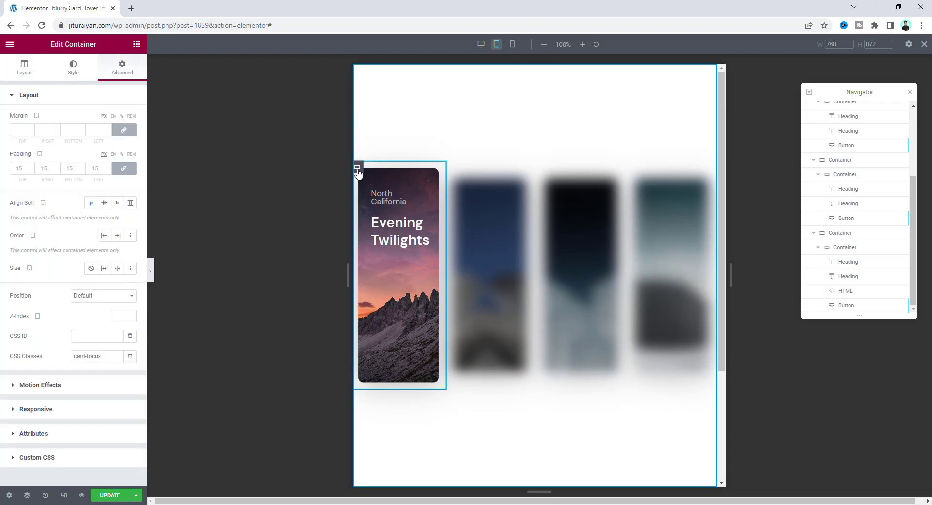
click(13, 74)
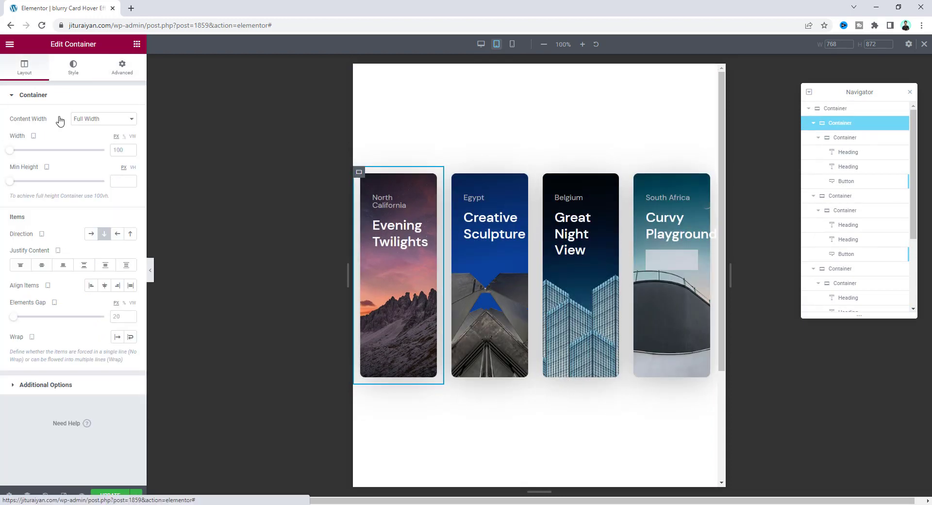
click(117, 149)
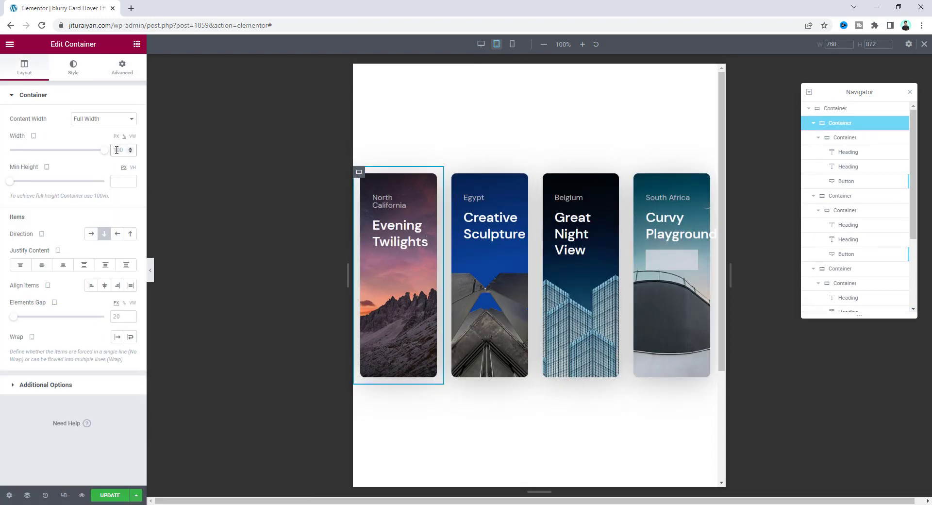
double_click(117, 149)
text(50)
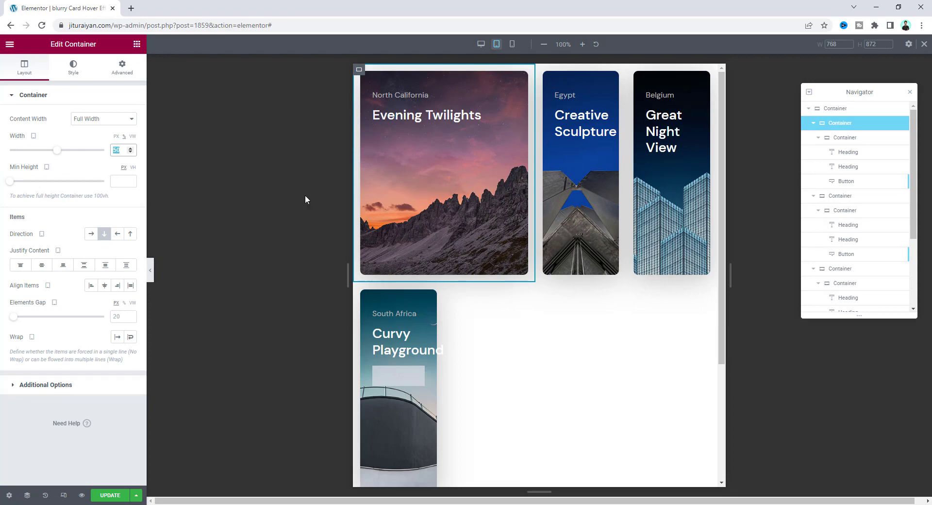
click(548, 88)
click(121, 68)
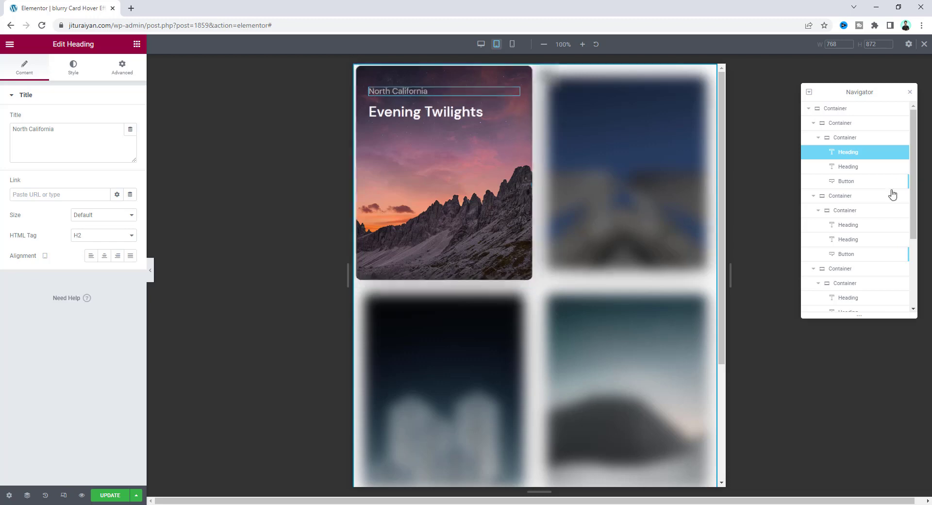
Step: Set the outer container's width to 580 px with 60 top and bottom padding
click(846, 111)
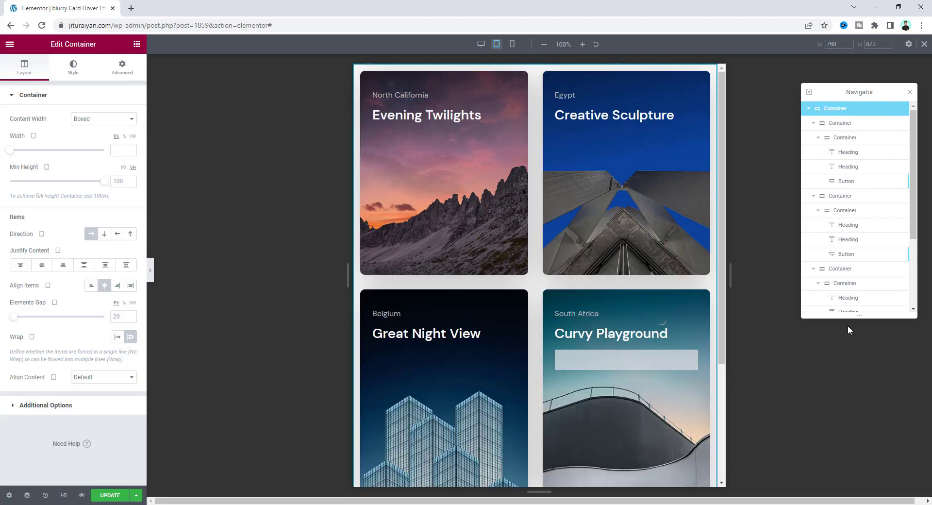
click(120, 151)
text(580)
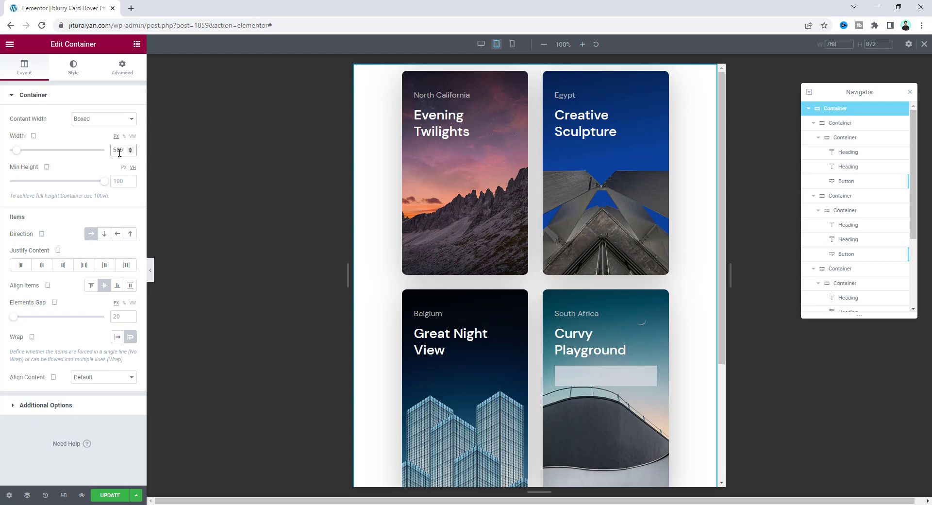
click(123, 66)
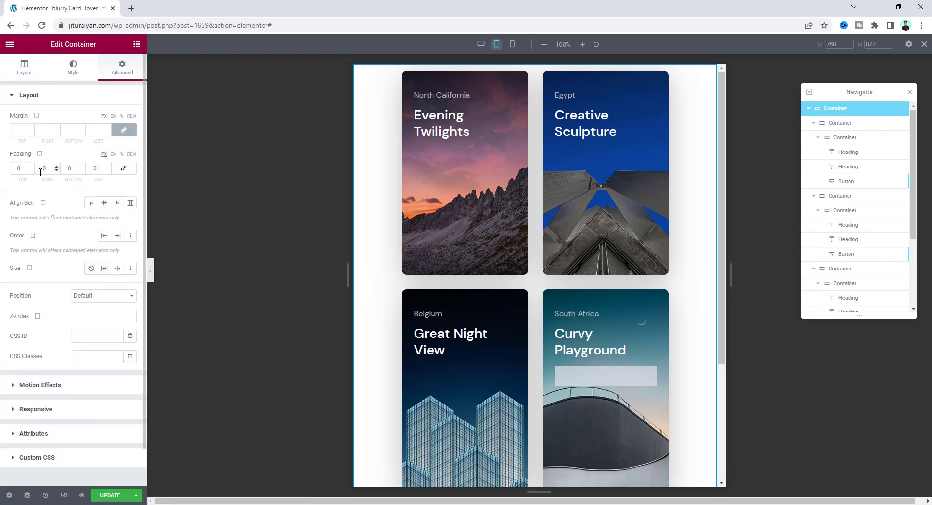
click(19, 169)
text(60)
key(Tab)
key(Tab)
text(60)
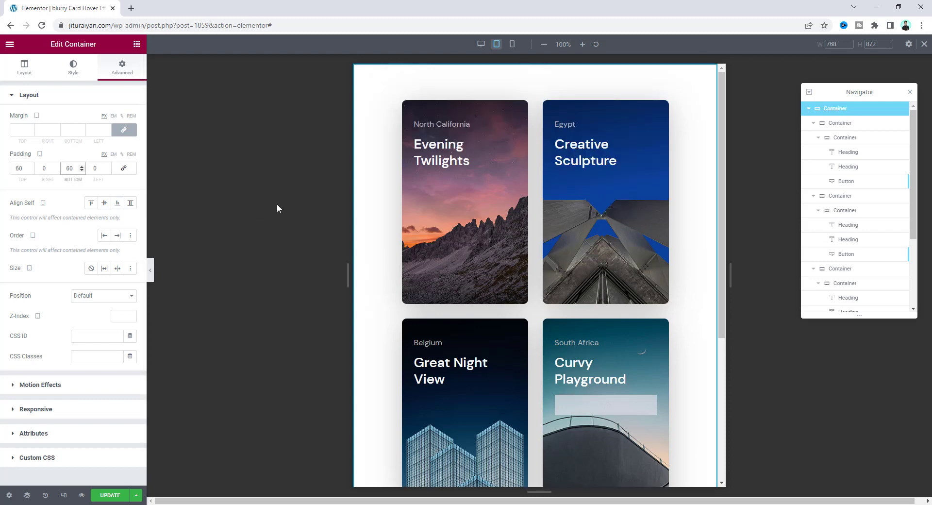
scroll(385, 211, down, 4)
scroll(384, 211, up, 4)
Step: In mobile view, narrow the outer container's width to 300 px
click(511, 44)
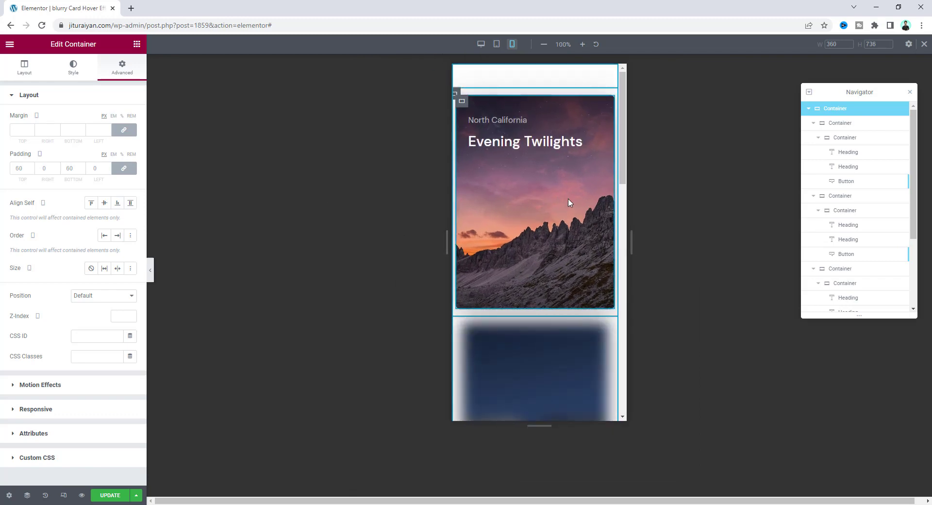
click(24, 68)
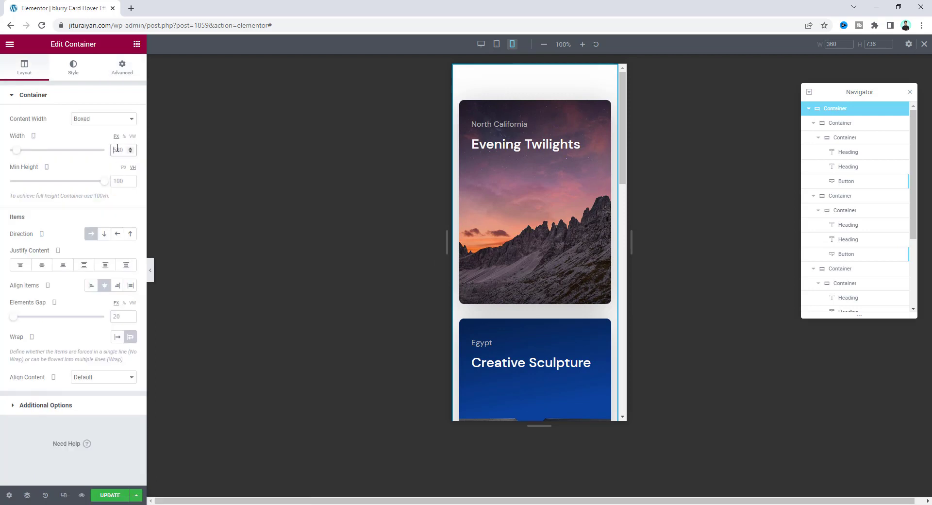
text(300)
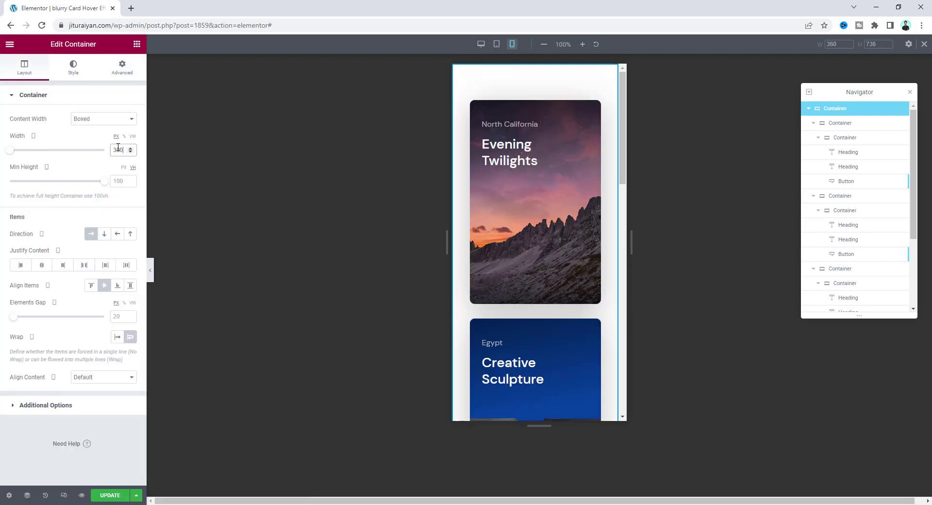